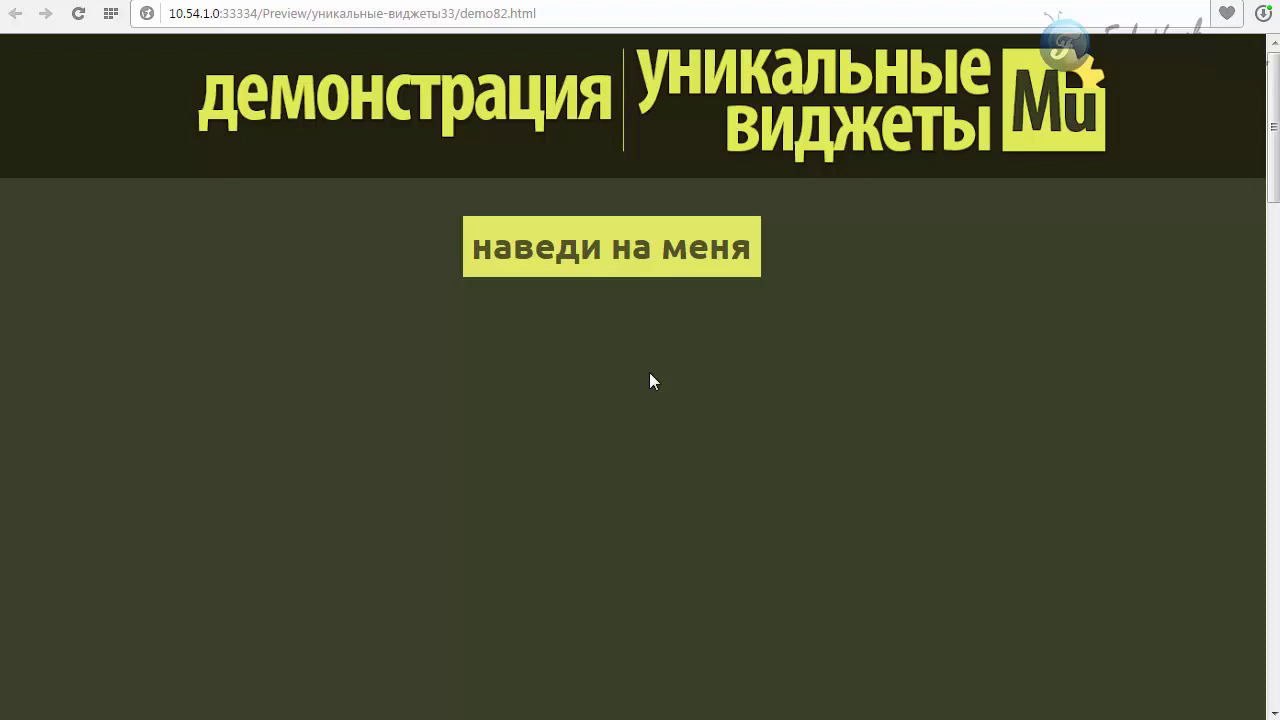
- Switch to the file folder and compare the sound files button_1.mp3 and button_1.ogg
{"action": "key", "text": "alt+Tab"}
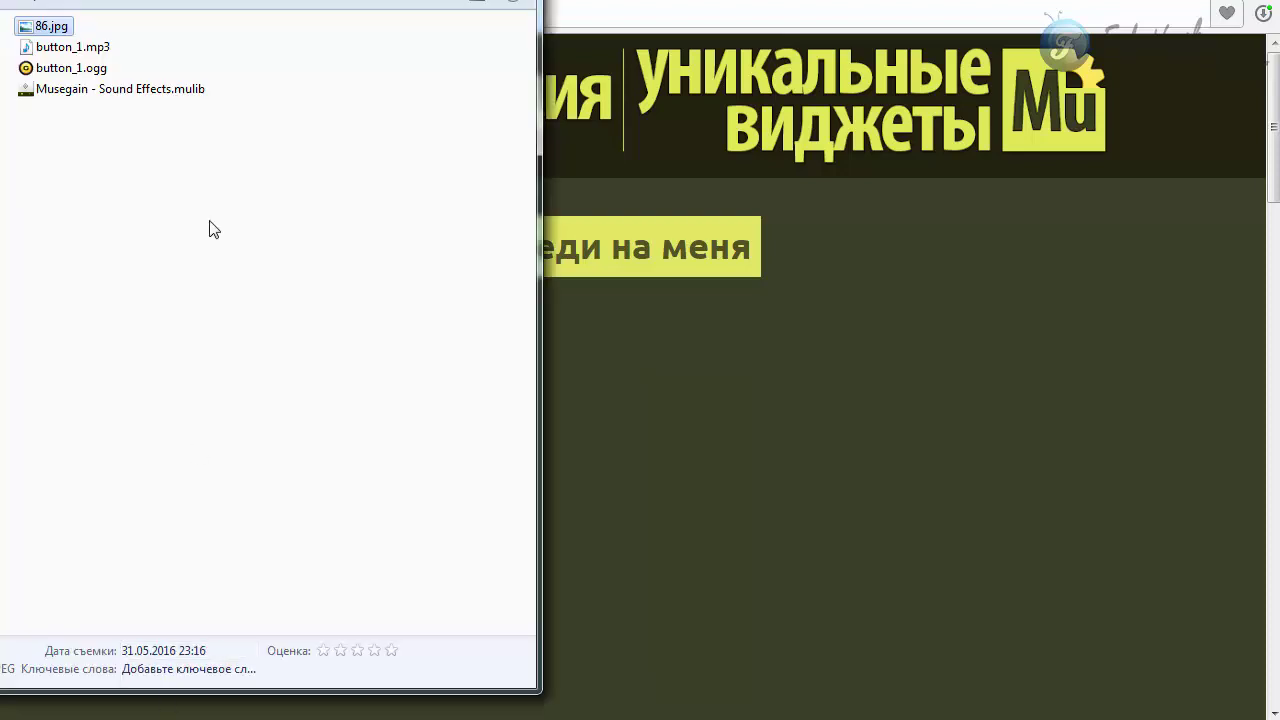
{"action": "left_click", "coordinate": [76, 48]}
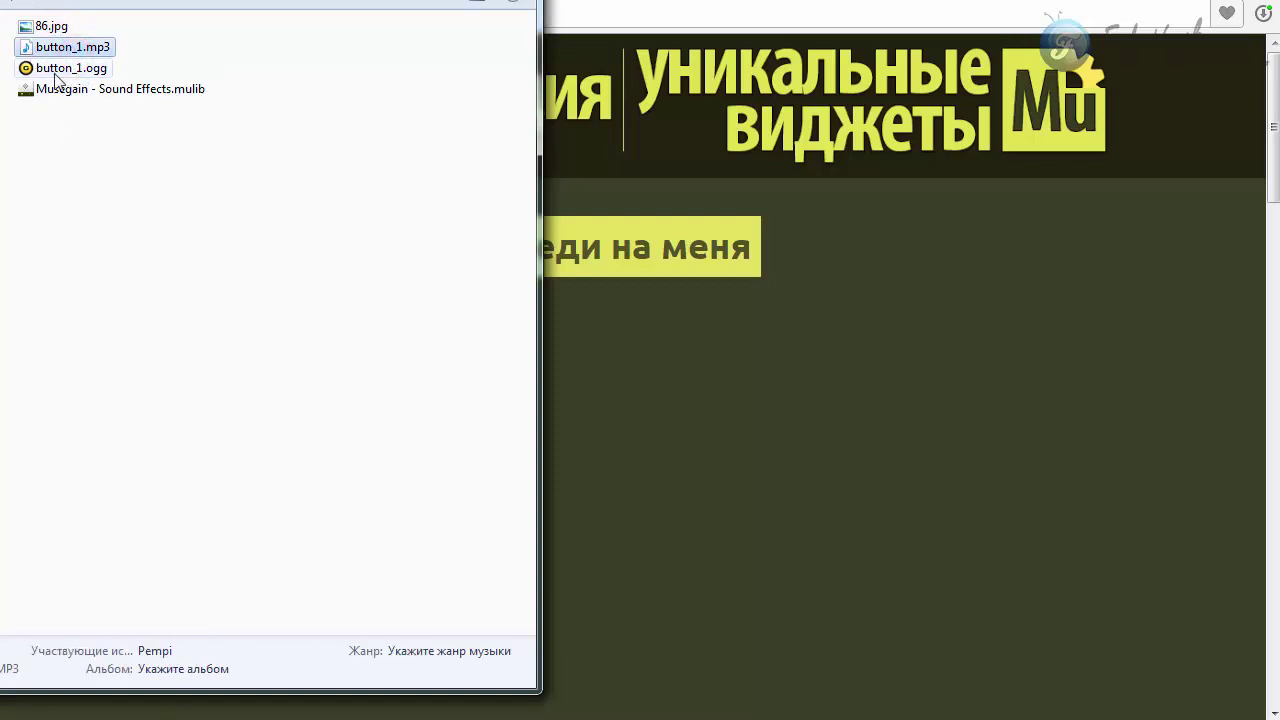
{"action": "left_click", "coordinate": [56, 68]}
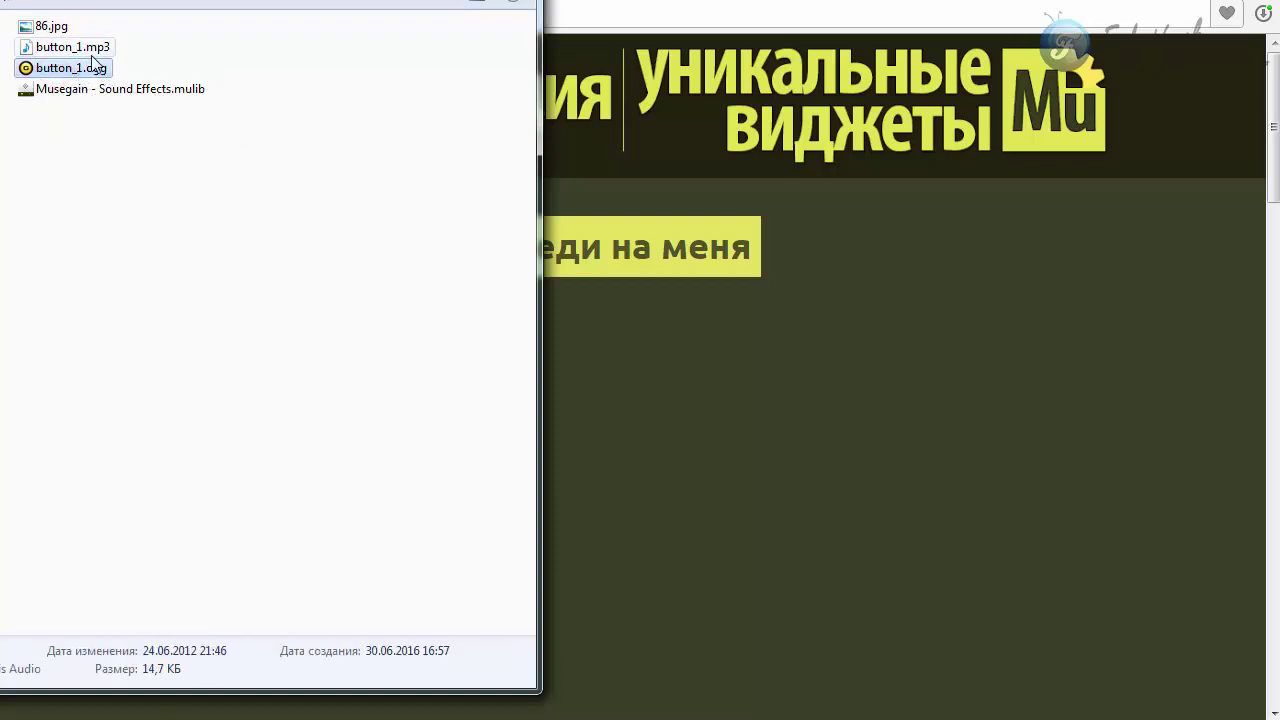
{"action": "left_click", "coordinate": [90, 47]}
{"action": "left_click", "coordinate": [69, 66]}
{"action": "left_click", "coordinate": [72, 47]}
{"action": "left_click", "coordinate": [72, 68]}
{"action": "left_click", "coordinate": [70, 47]}
{"action": "left_click", "coordinate": [71, 68]}
{"action": "left_click", "coordinate": [76, 48]}
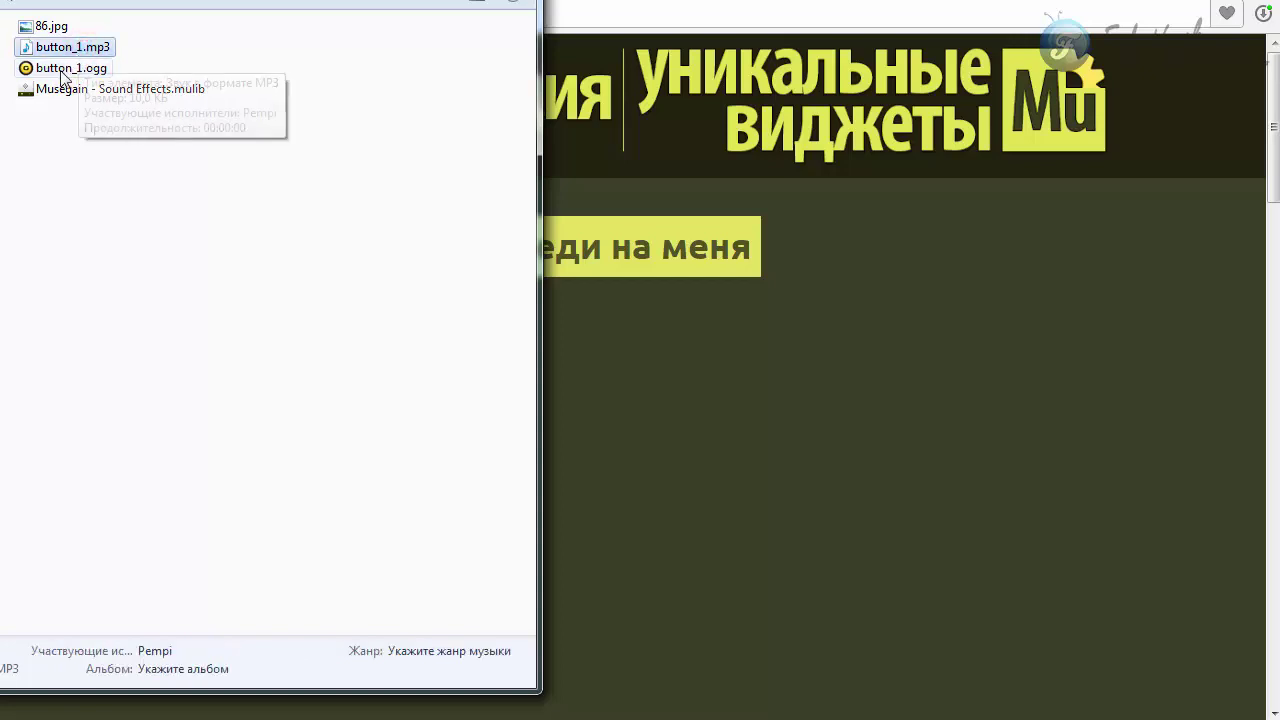
{"action": "left_click", "coordinate": [49, 70]}
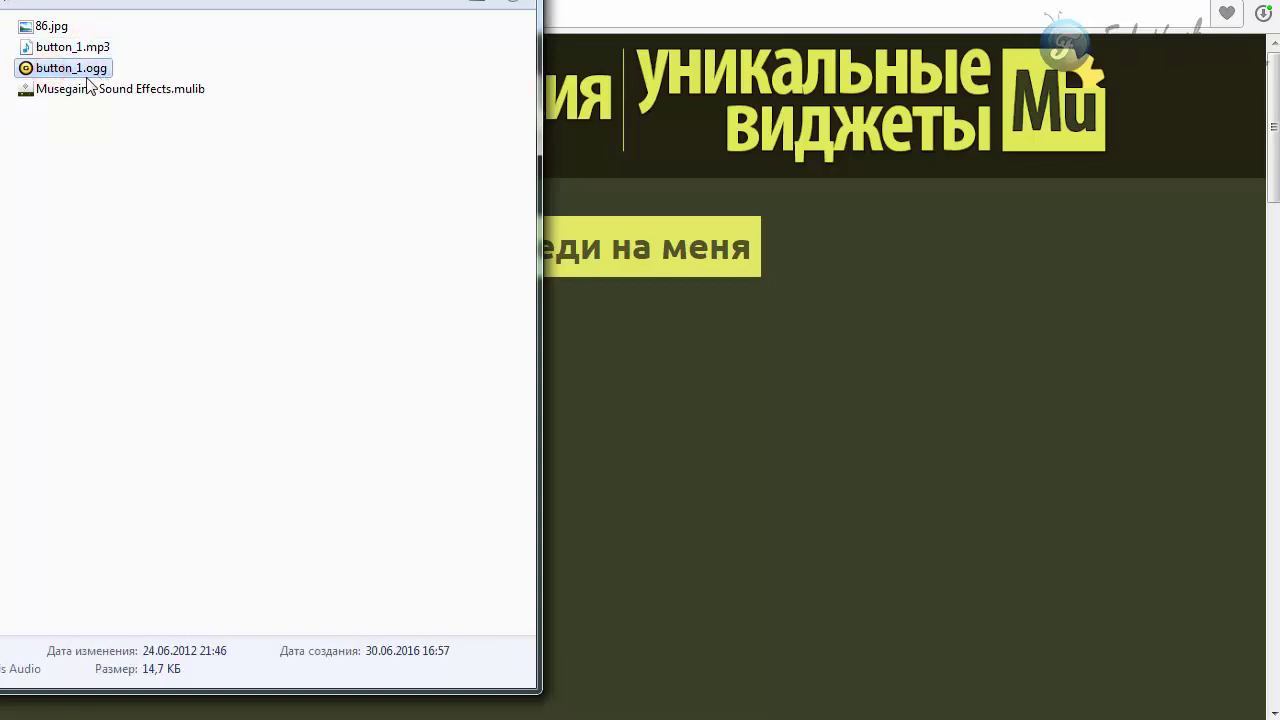
{"action": "left_click", "coordinate": [77, 47]}
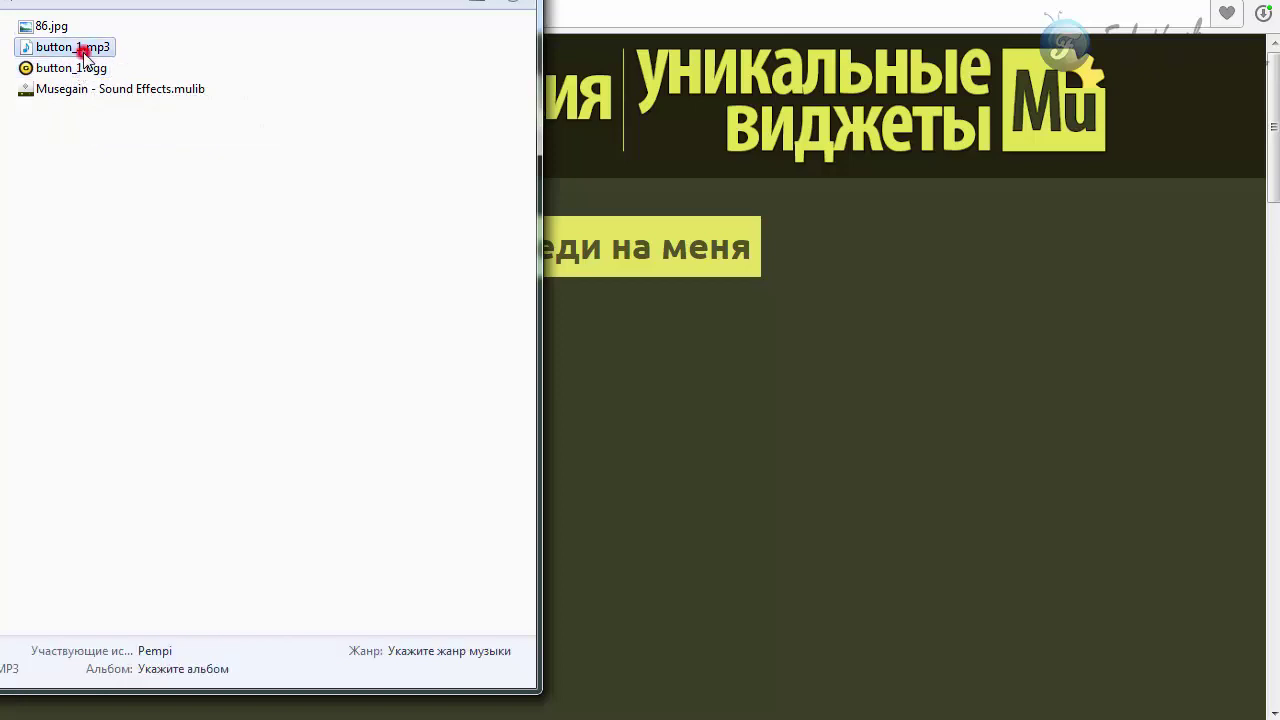
{"action": "left_click", "coordinate": [62, 68]}
{"action": "left_click", "coordinate": [80, 56]}
{"action": "left_click", "coordinate": [82, 67]}
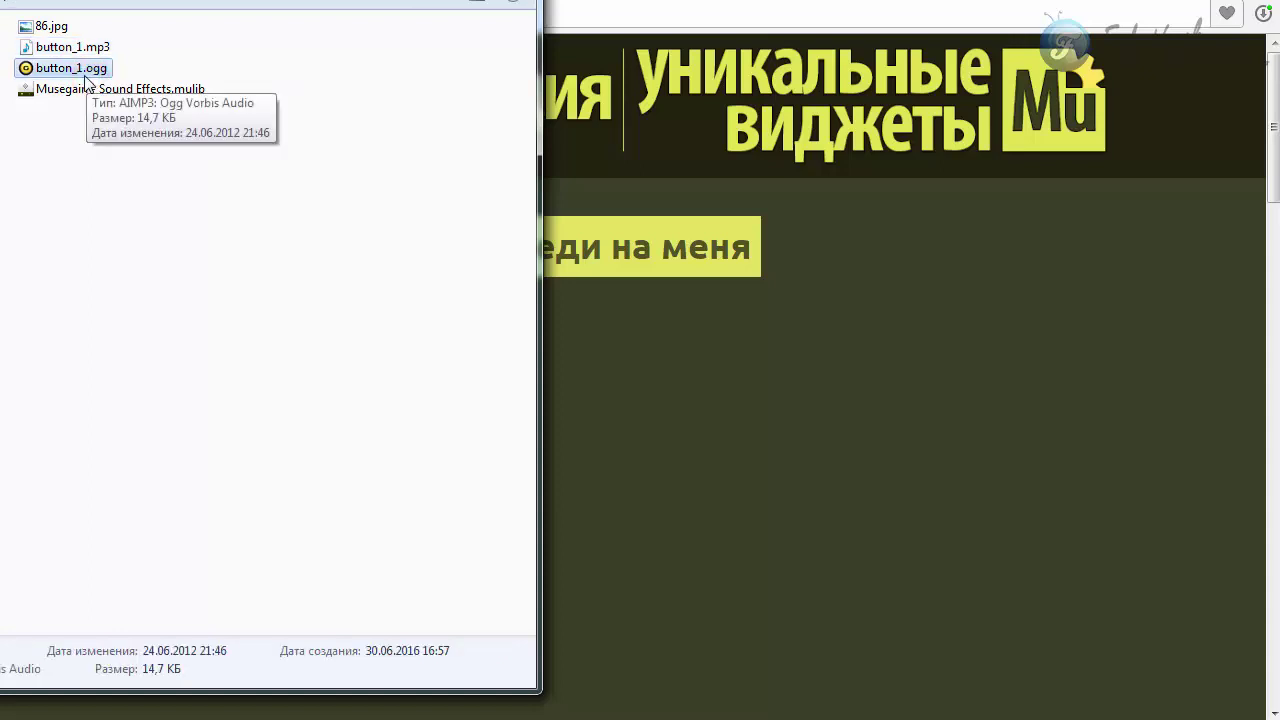
{"action": "left_click", "coordinate": [80, 47]}
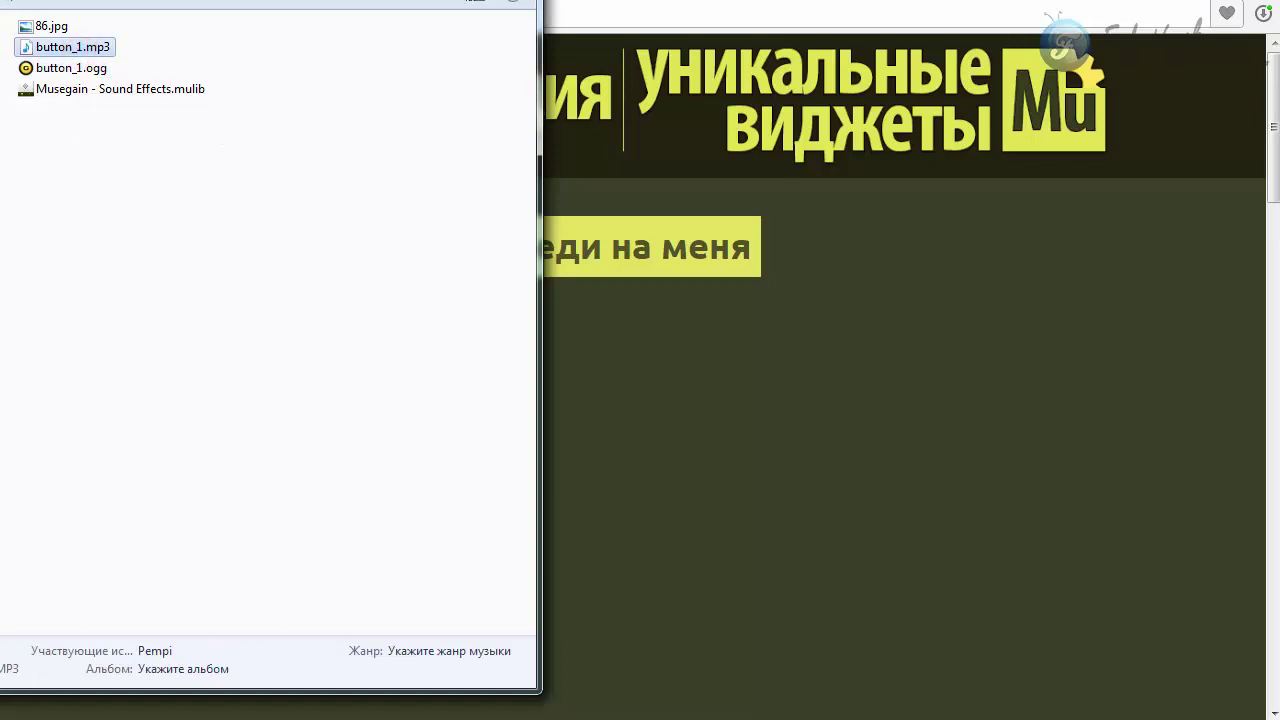
- Switch to Format Factory (Фабрика форматов) and look through its audio, photo and document conversion formats
{"action": "key", "text": "alt+Tab"}
{"action": "key", "text": "alt+Tab"}
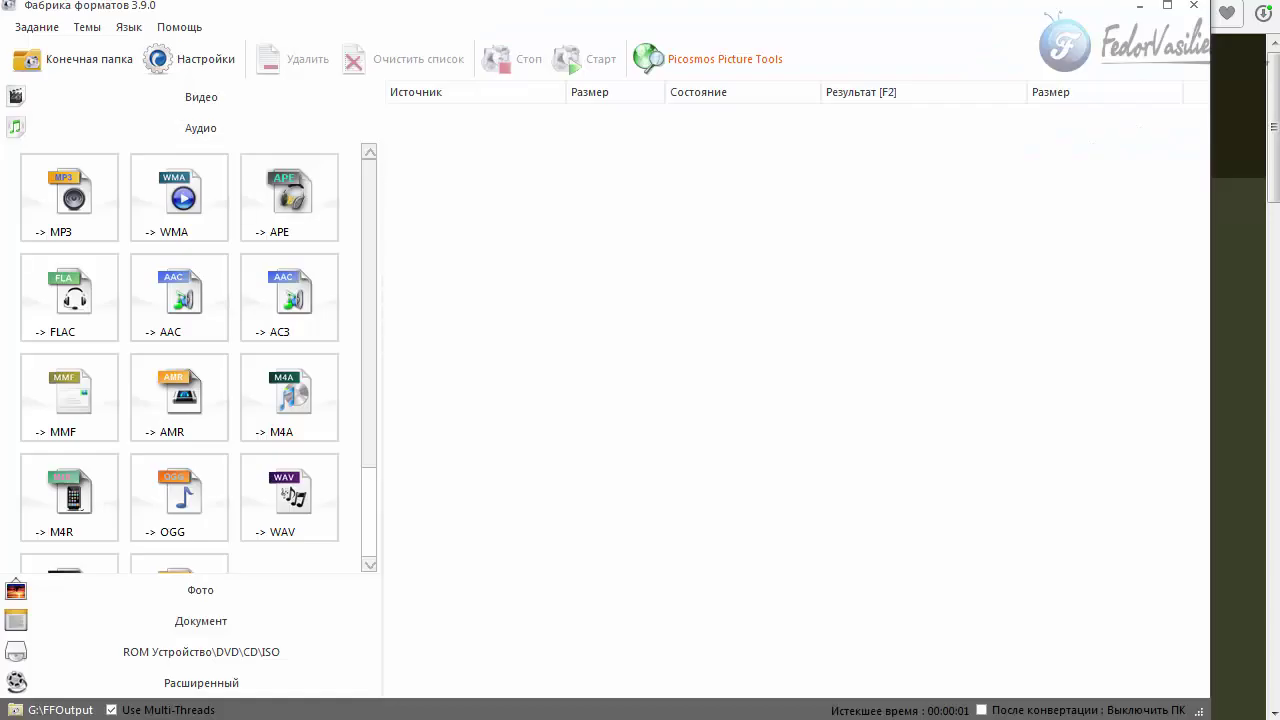
{"action": "mouse_move", "coordinate": [737, 11]}
{"action": "left_mouse_down"}
{"action": "mouse_move", "coordinate": [755, 14]}
{"action": "mouse_move", "coordinate": [745, 22]}
{"action": "left_mouse_up"}
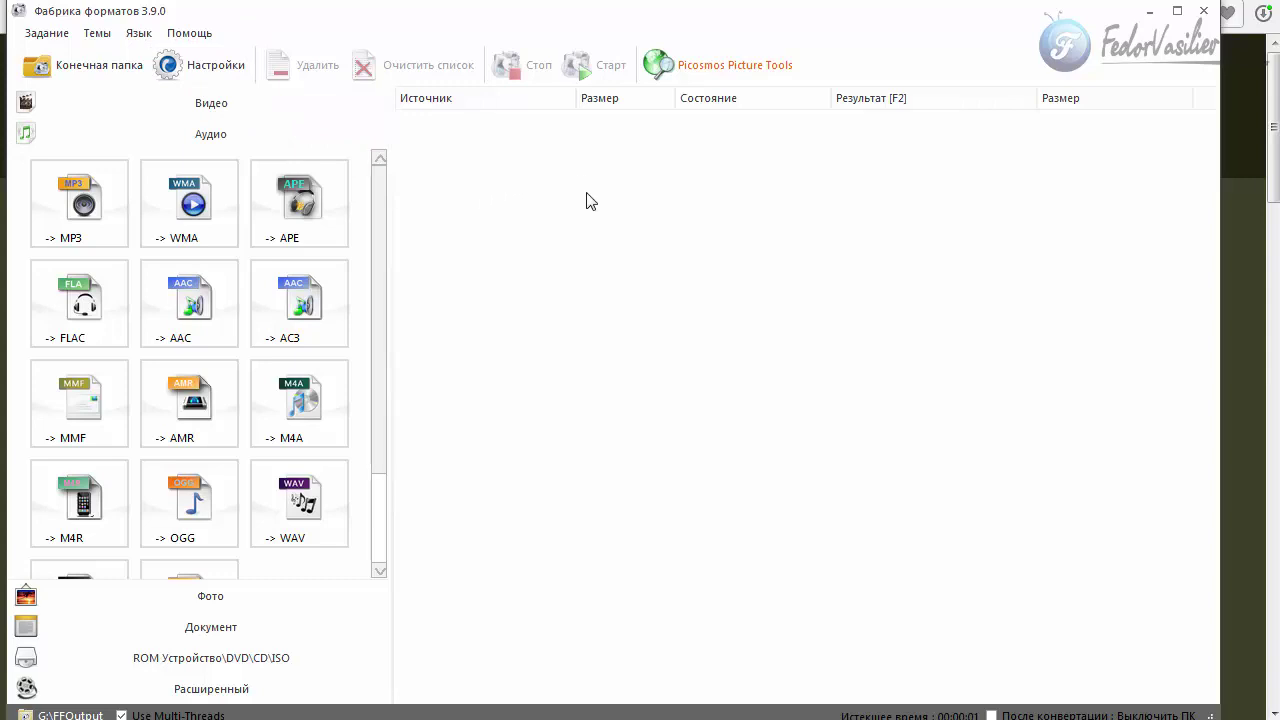
{"action": "left_click", "coordinate": [383, 553]}
{"action": "left_click", "coordinate": [380, 249]}
{"action": "left_click", "coordinate": [378, 500]}
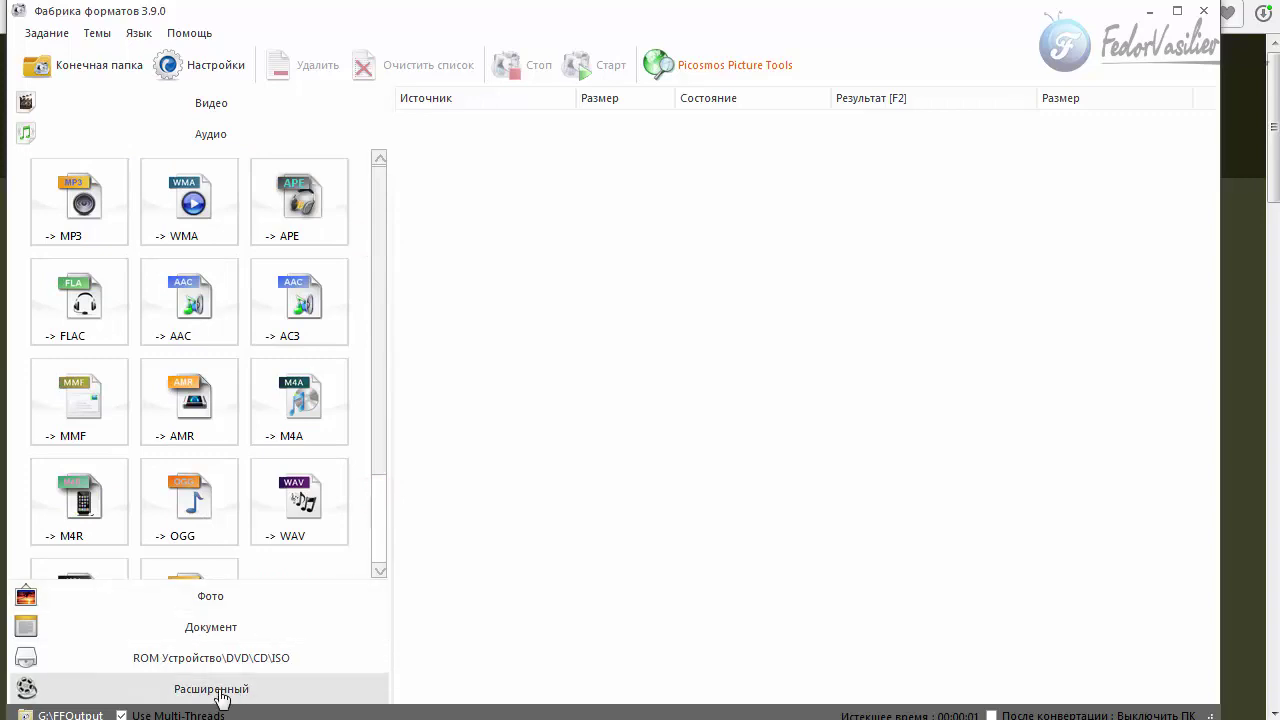
{"action": "left_click", "coordinate": [208, 600]}
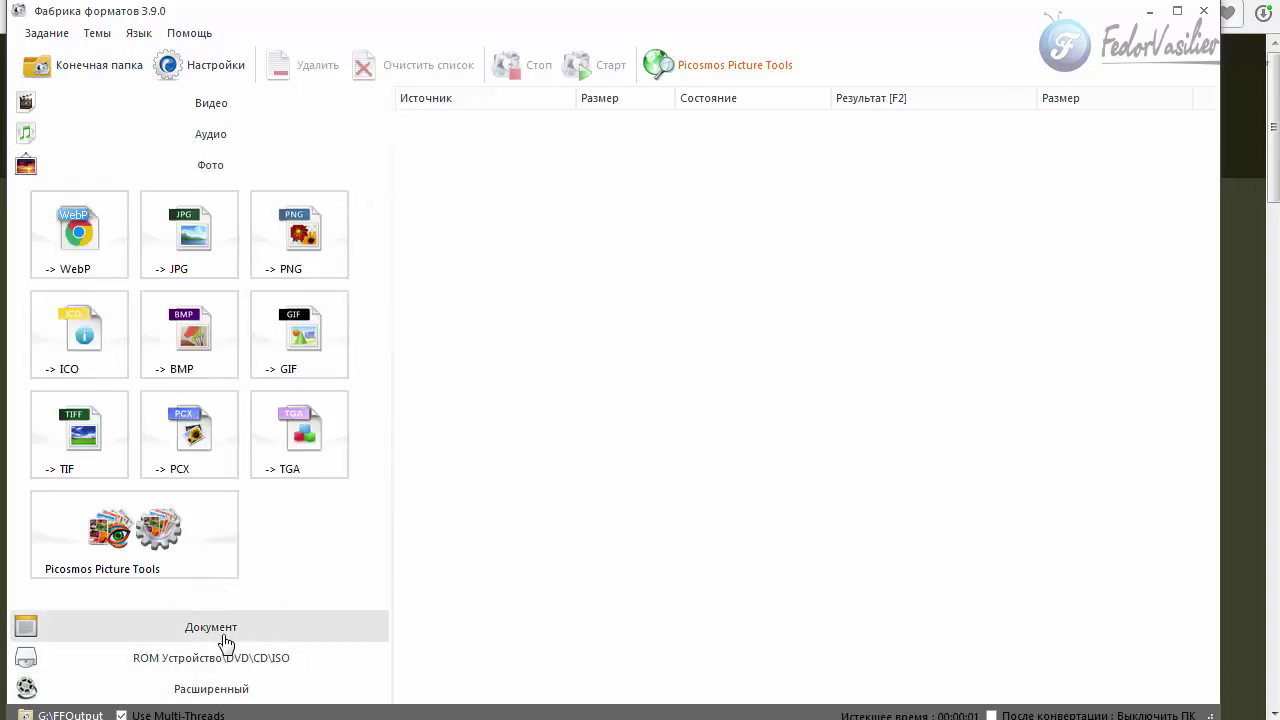
{"action": "left_click", "coordinate": [224, 634]}
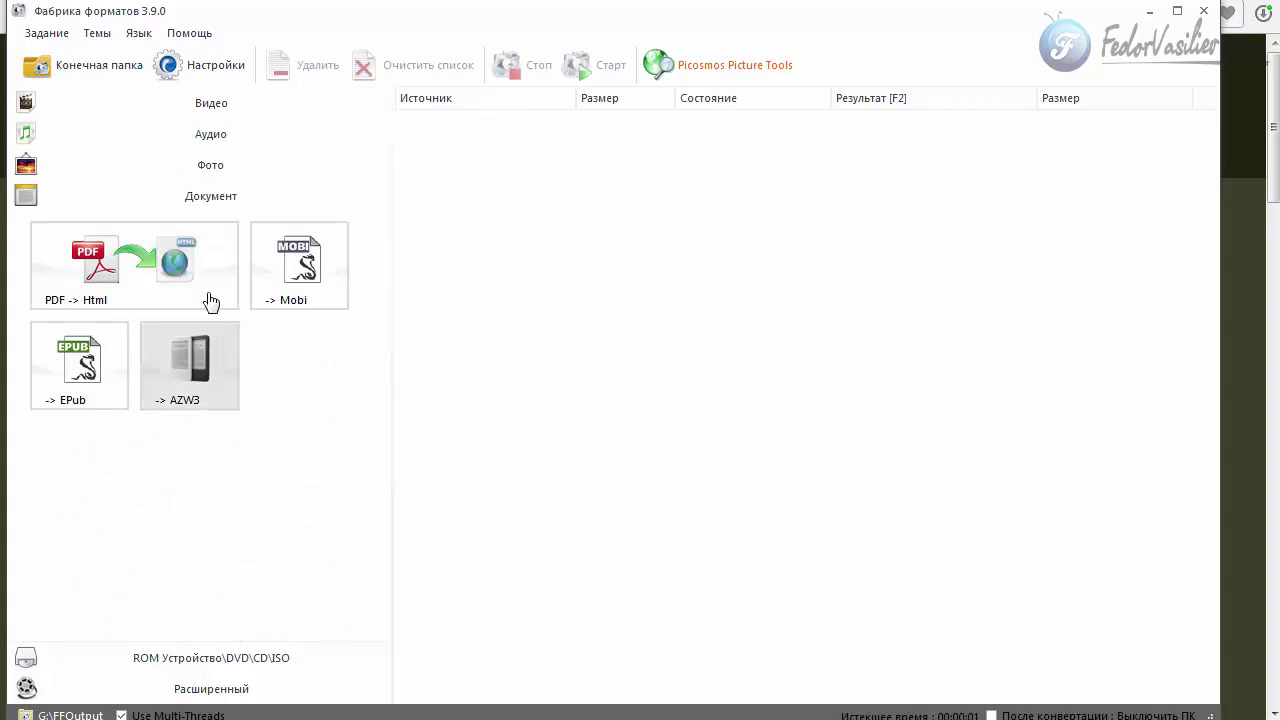
- Set up an audio conversion to OGG for button_1.mp3 and add it to the task list
{"action": "left_click", "coordinate": [197, 140]}
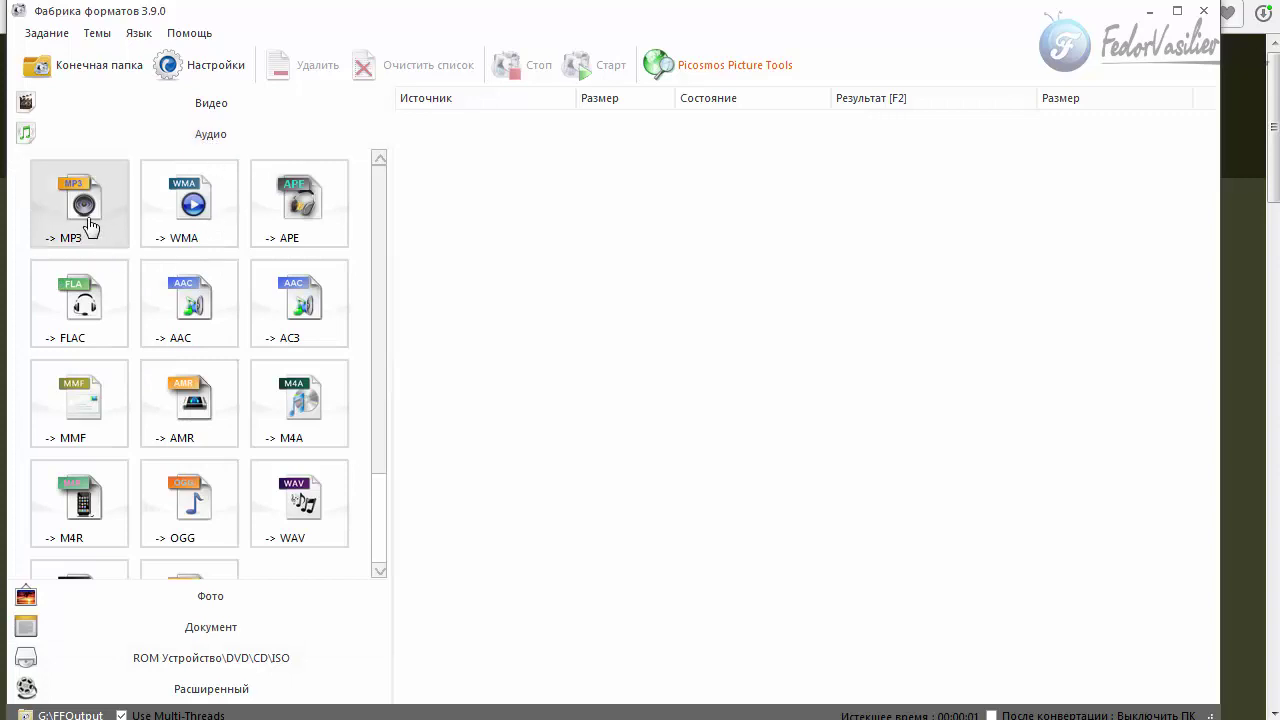
{"action": "left_click", "coordinate": [183, 507]}
{"action": "left_click", "coordinate": [386, 287]}
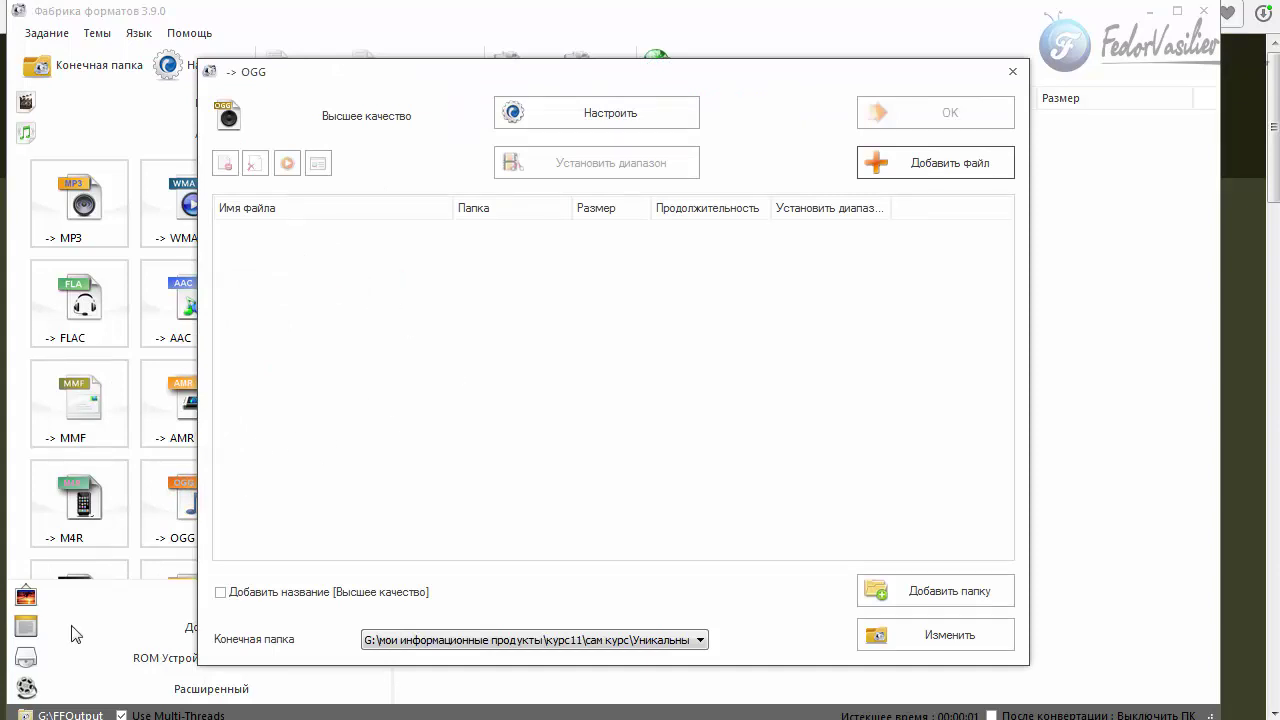
{"action": "left_click_drag", "start_coordinate": [60, 48], "coordinate": [629, 352]}
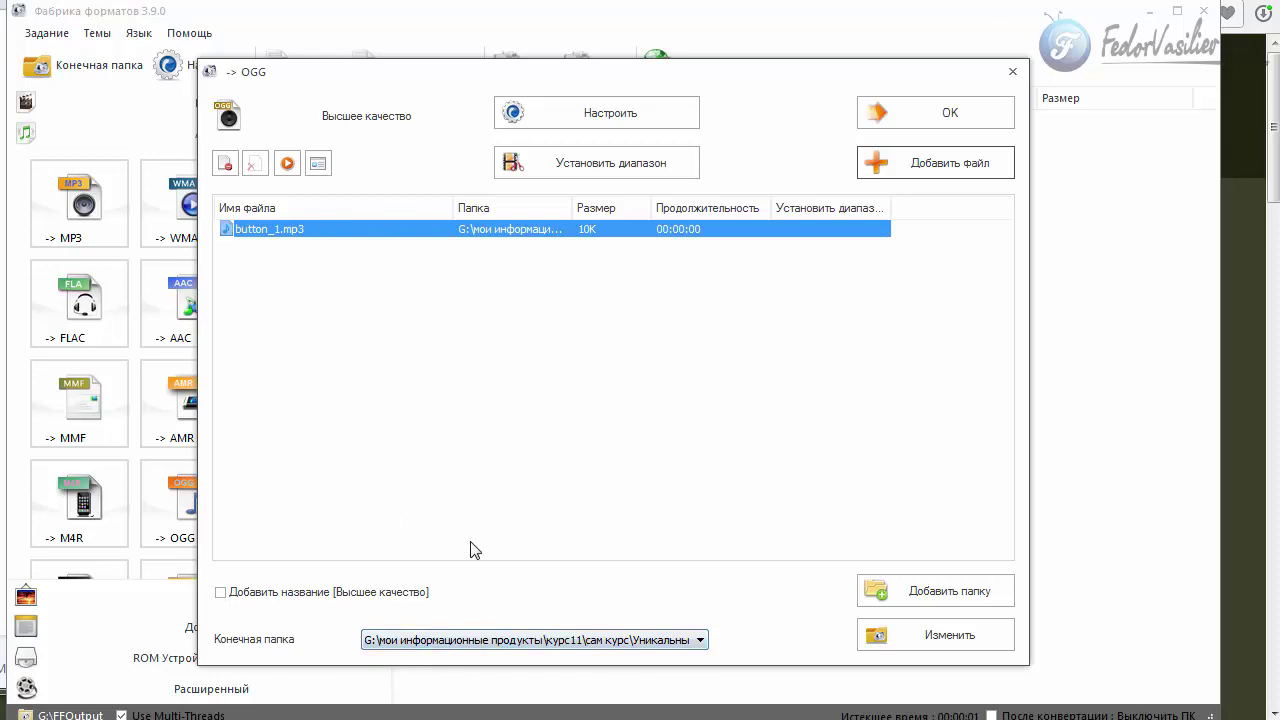
{"action": "left_click", "coordinate": [948, 114]}
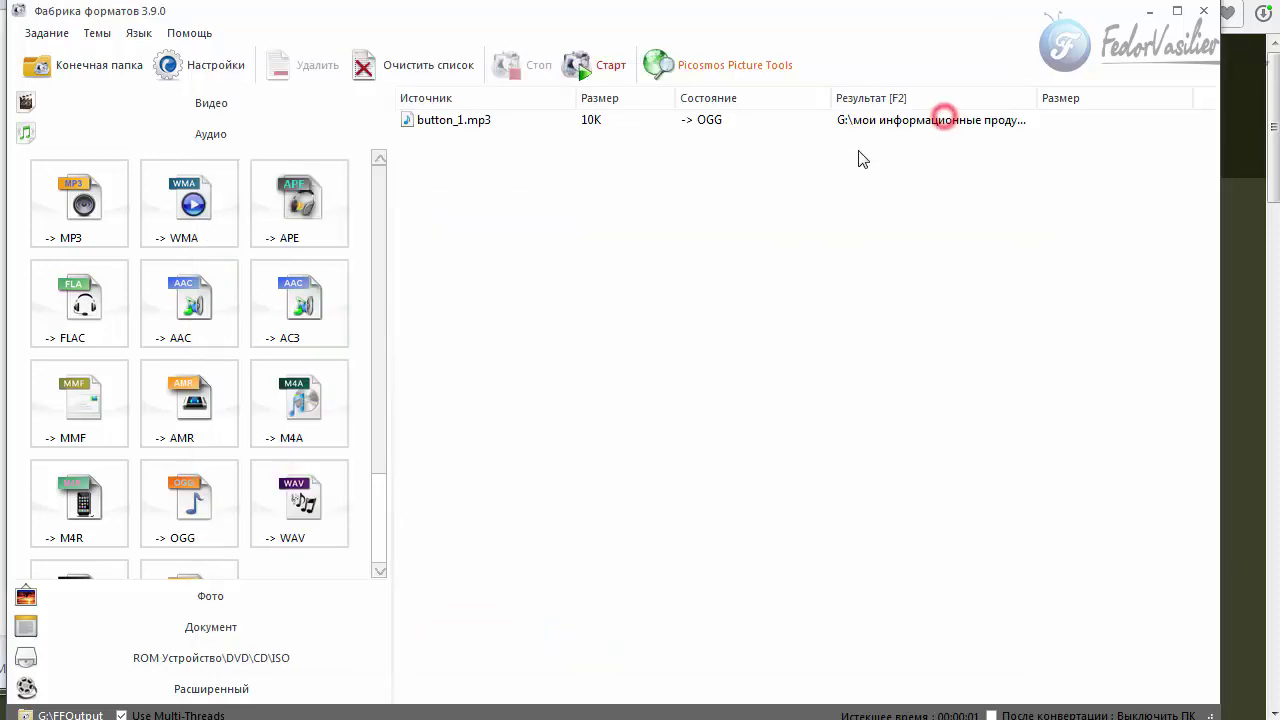
- Run the queued OGG conversion of button_1.mp3 and minimize the converter
{"action": "left_click", "coordinate": [594, 119]}
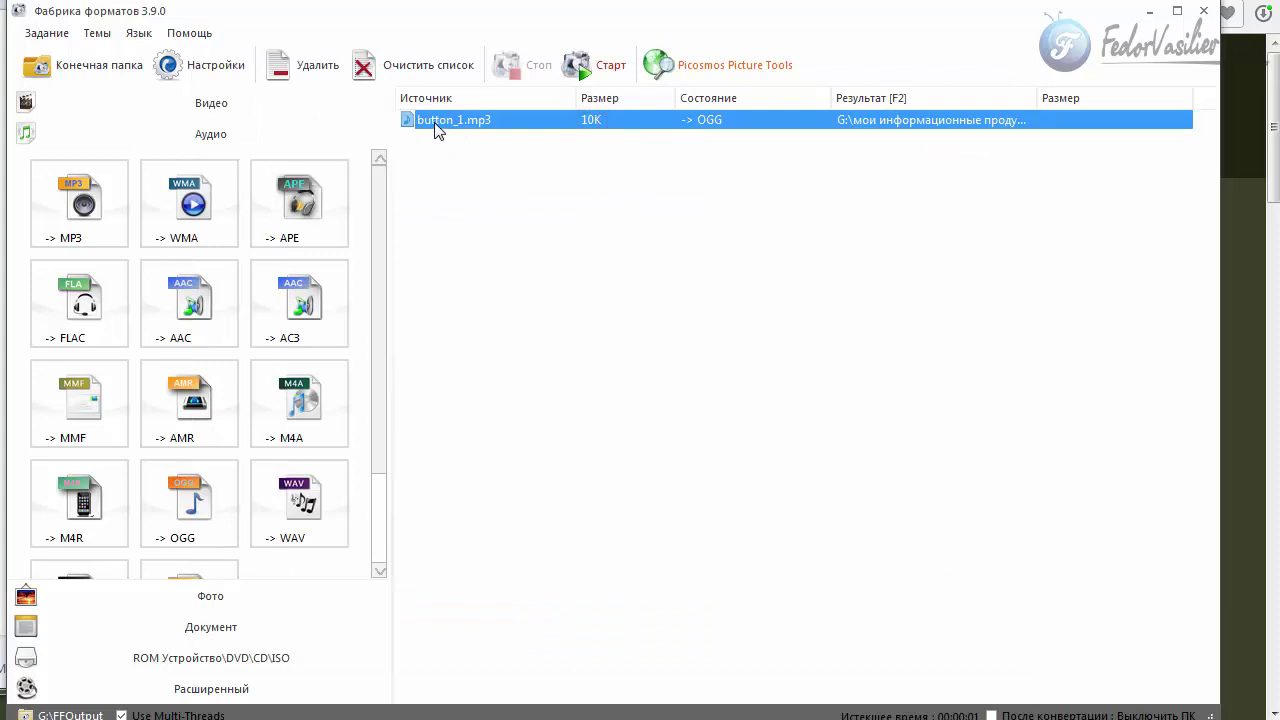
{"action": "left_click", "coordinate": [600, 78]}
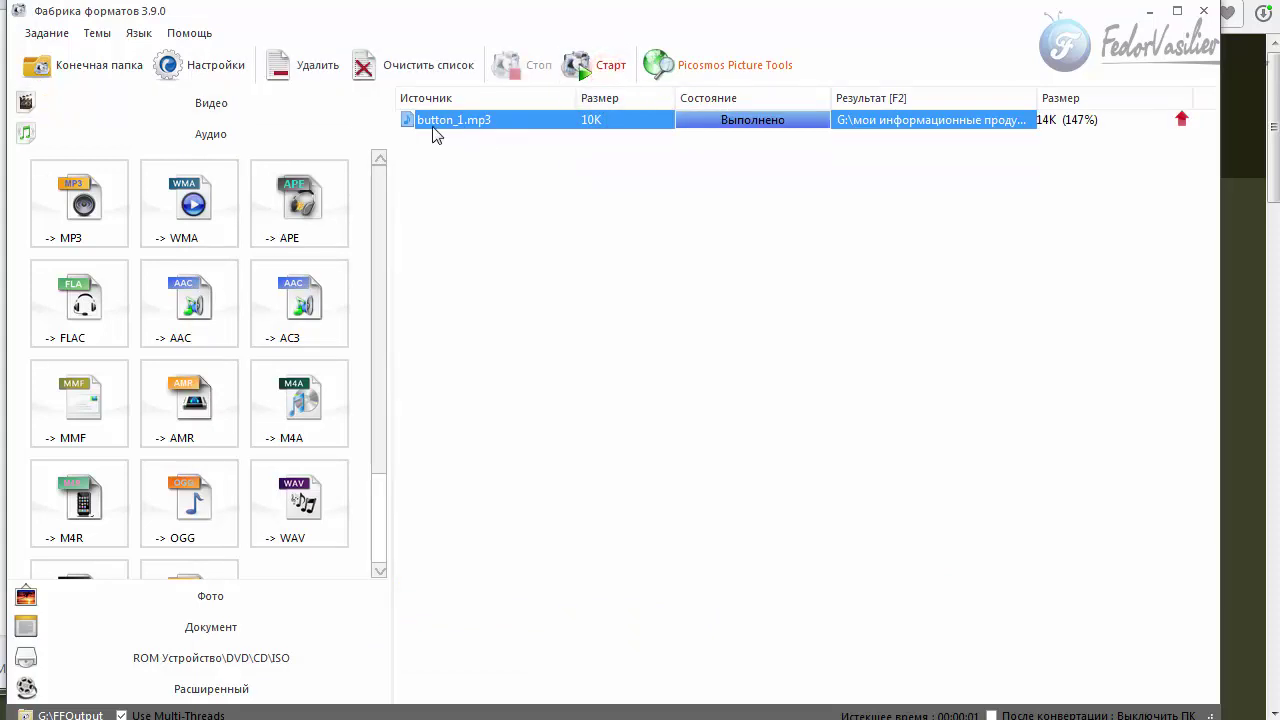
{"action": "left_click", "coordinate": [1150, 12]}
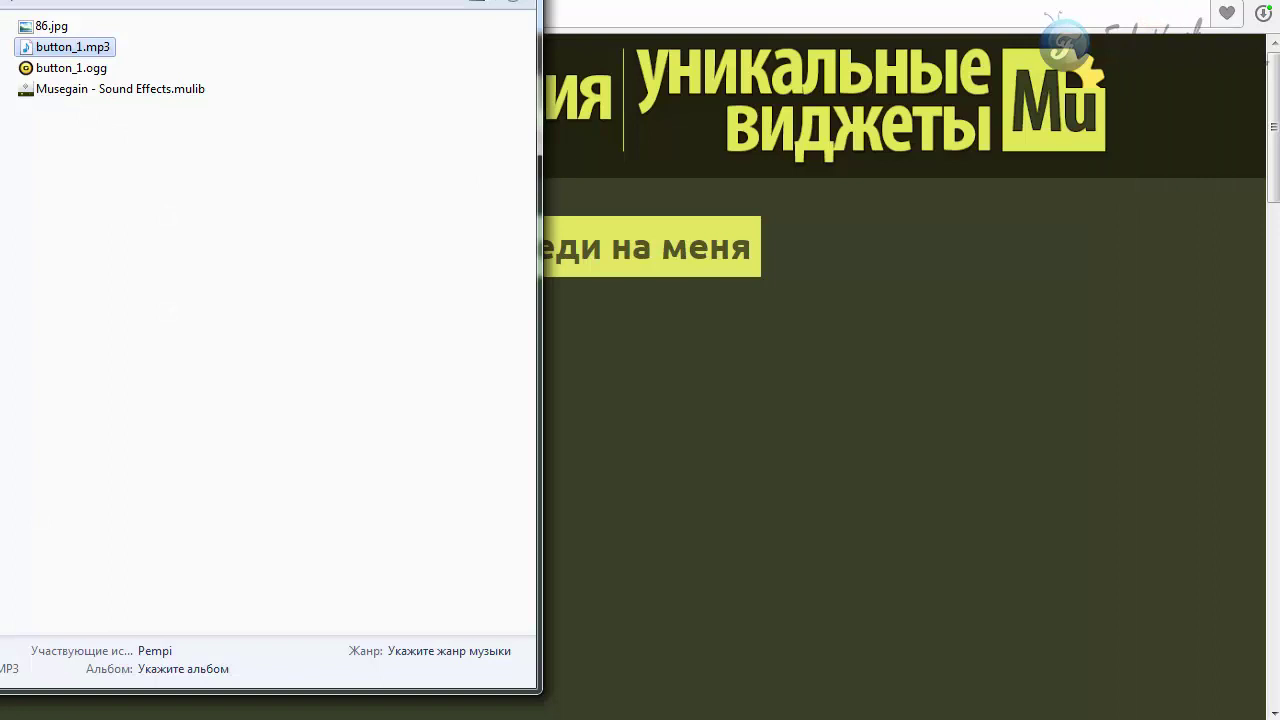
- Switch to Adobe Muse and add button_1.mp3 as the Sound Effects widget's mp3 audio file
{"action": "left_click", "coordinate": [833, 518]}
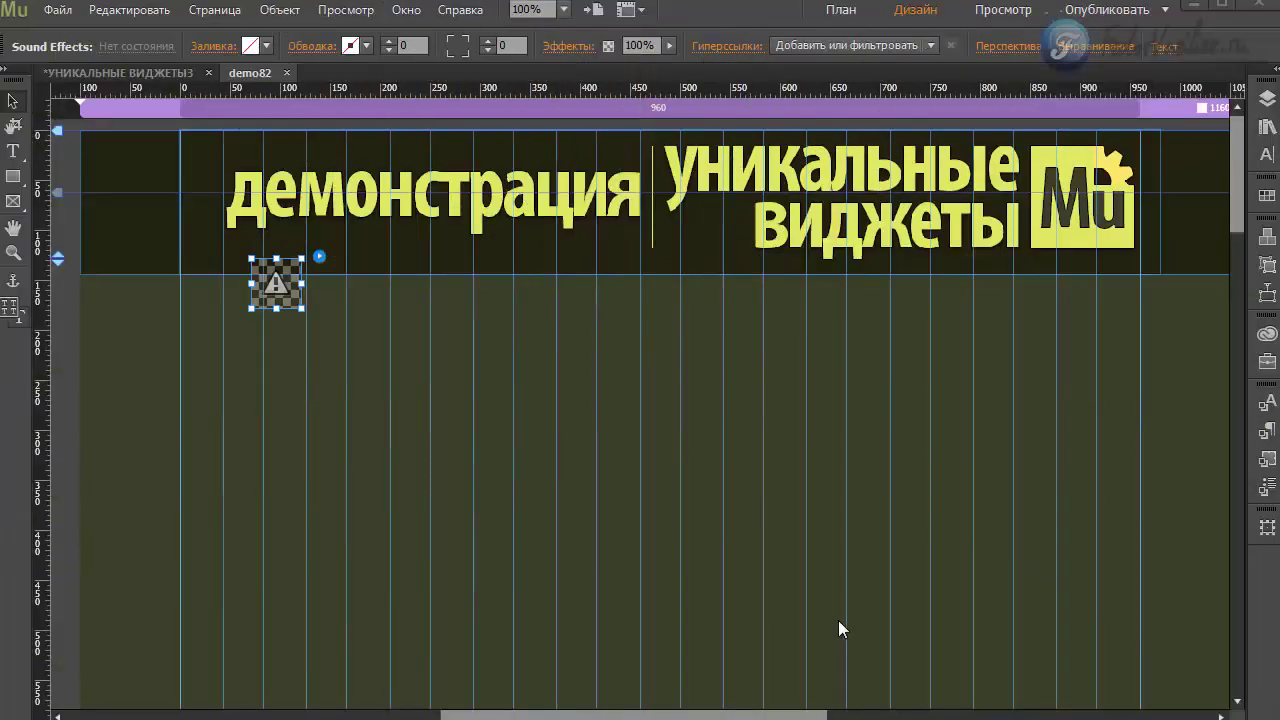
{"action": "left_click", "coordinate": [319, 257]}
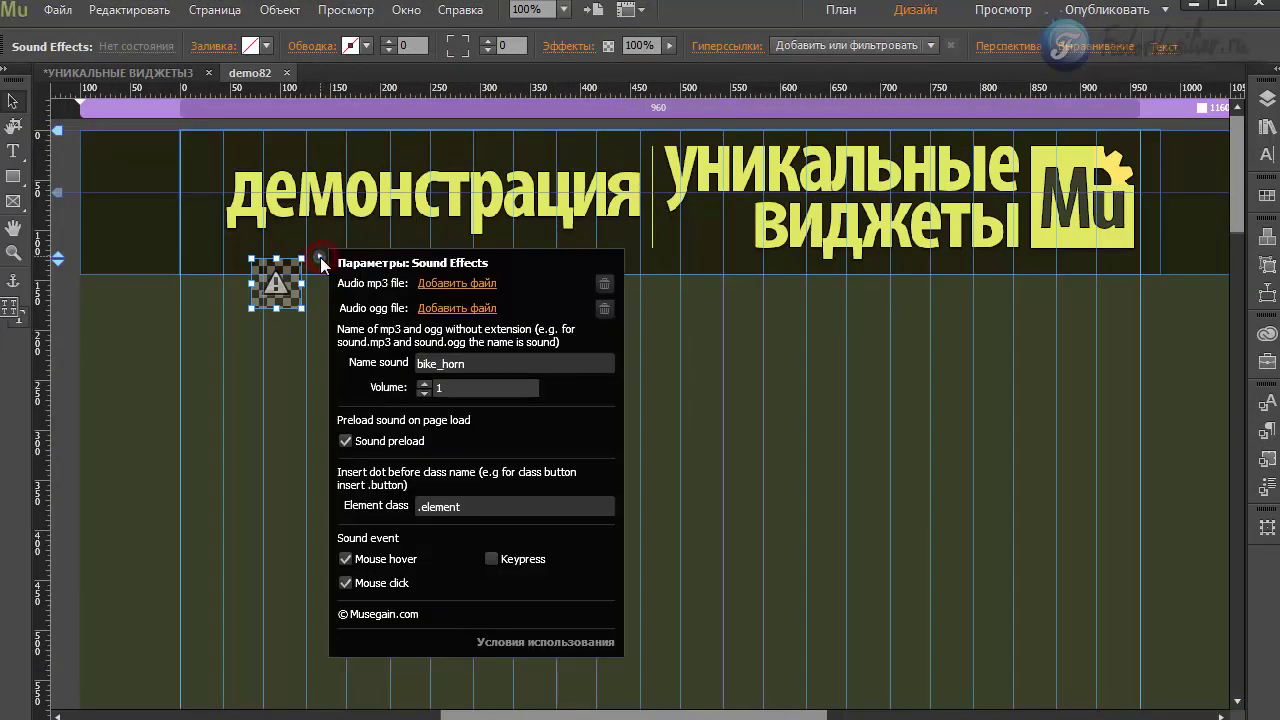
{"action": "left_click", "coordinate": [430, 285]}
{"action": "left_click", "coordinate": [50, 52]}
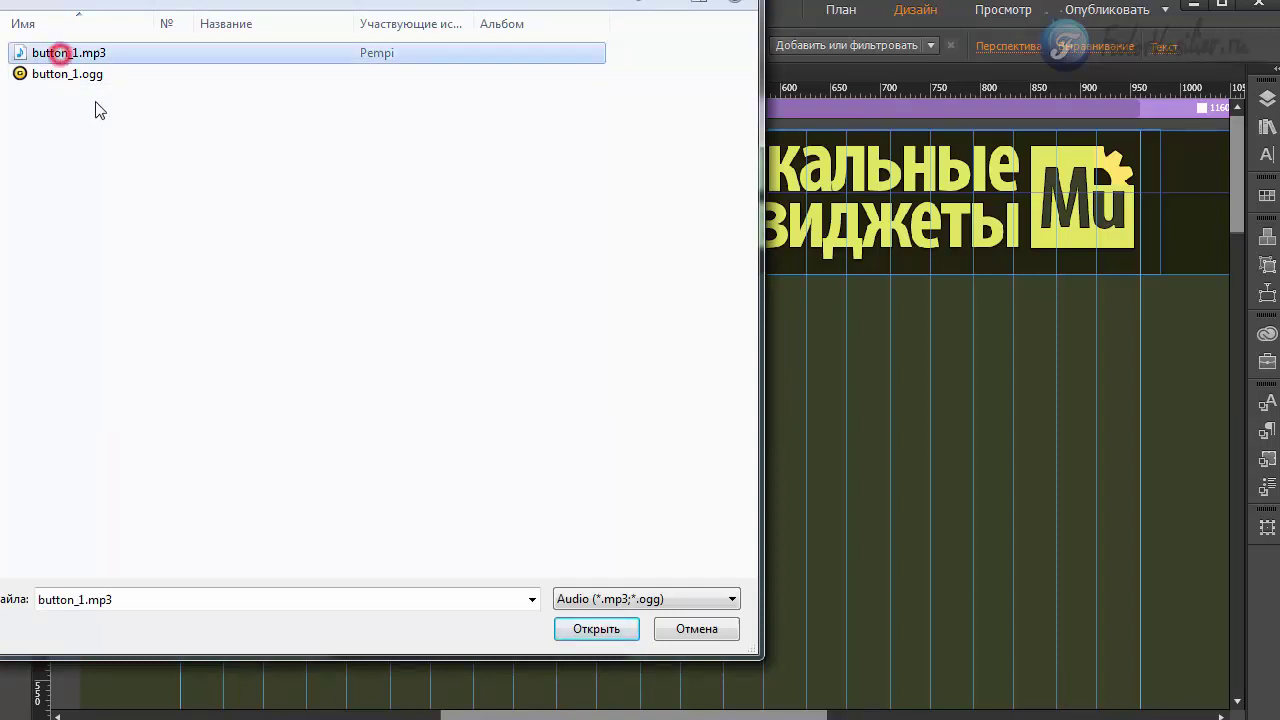
{"action": "left_click", "coordinate": [596, 628]}
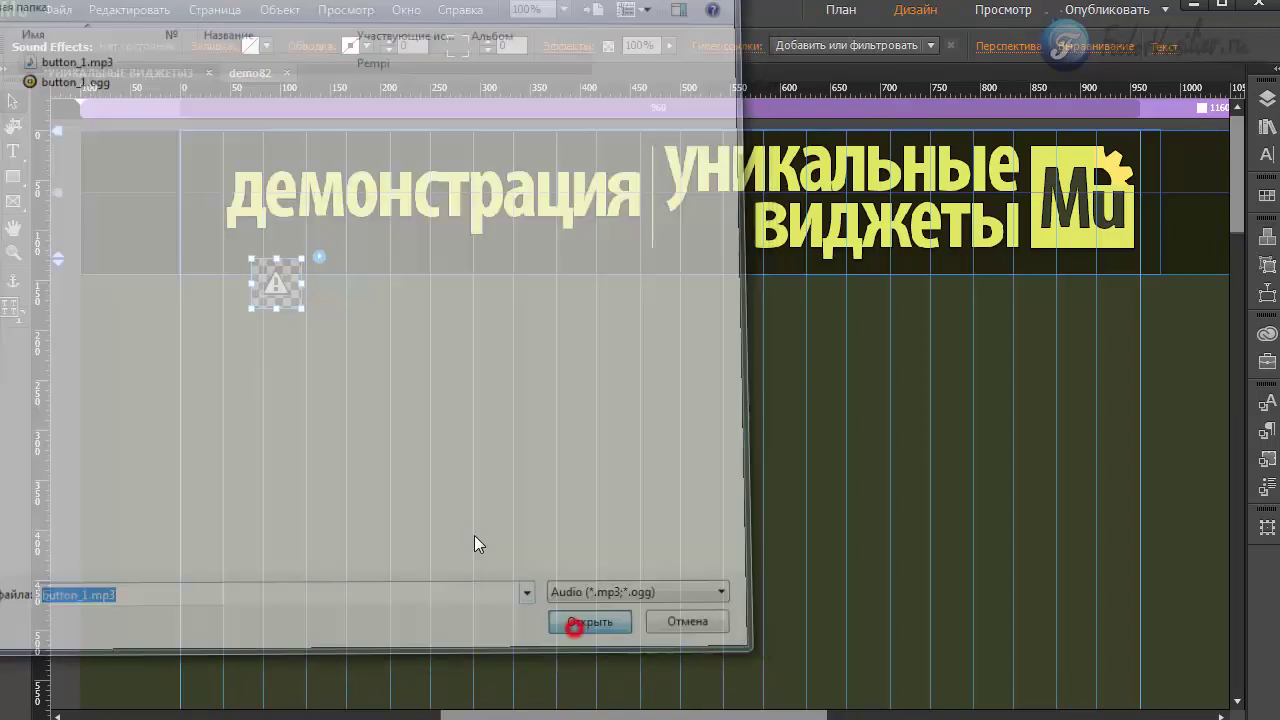
- Add button_1.ogg as the Sound Effects widget's ogg audio file
{"action": "left_click", "coordinate": [318, 257]}
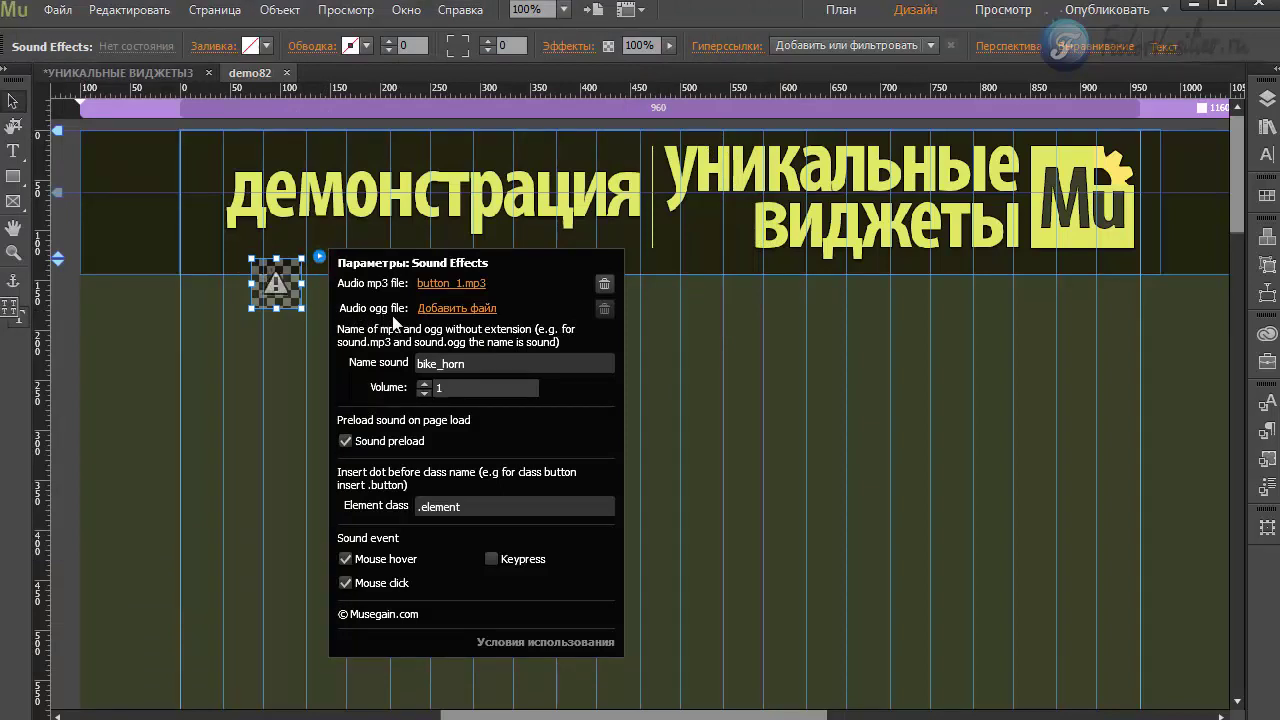
{"action": "left_click", "coordinate": [443, 309]}
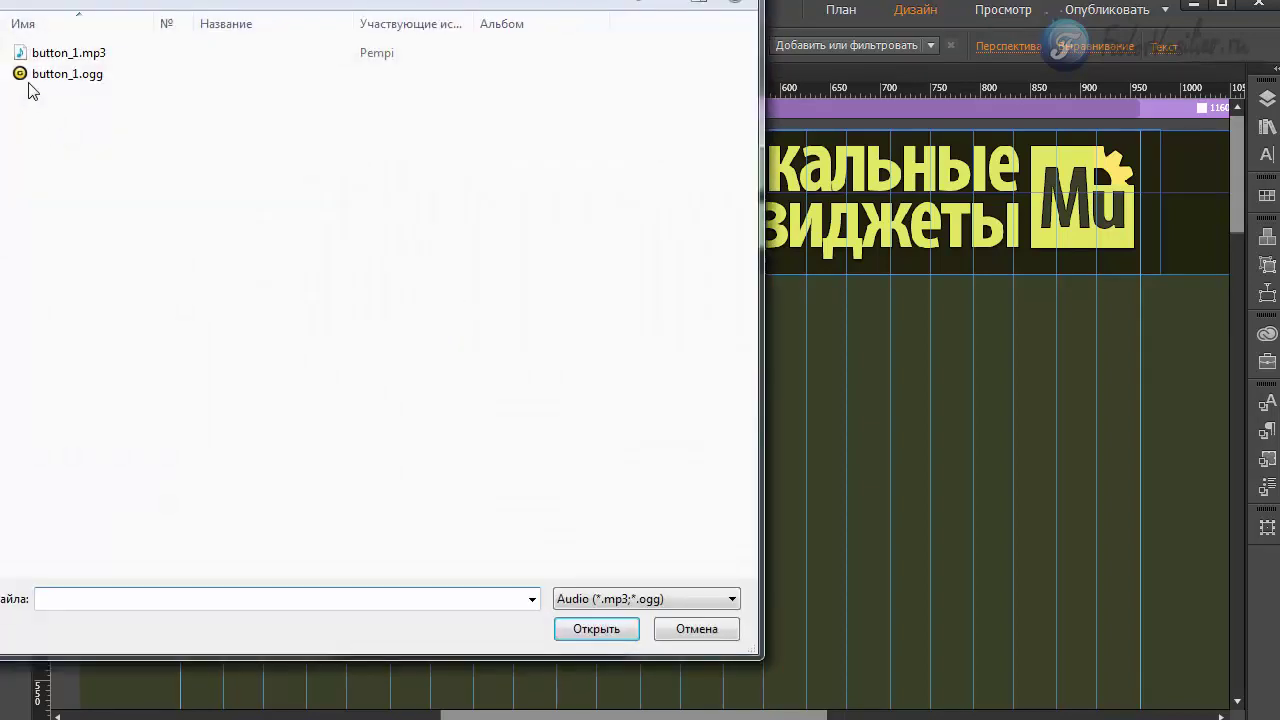
{"action": "double_click", "coordinate": [60, 74]}
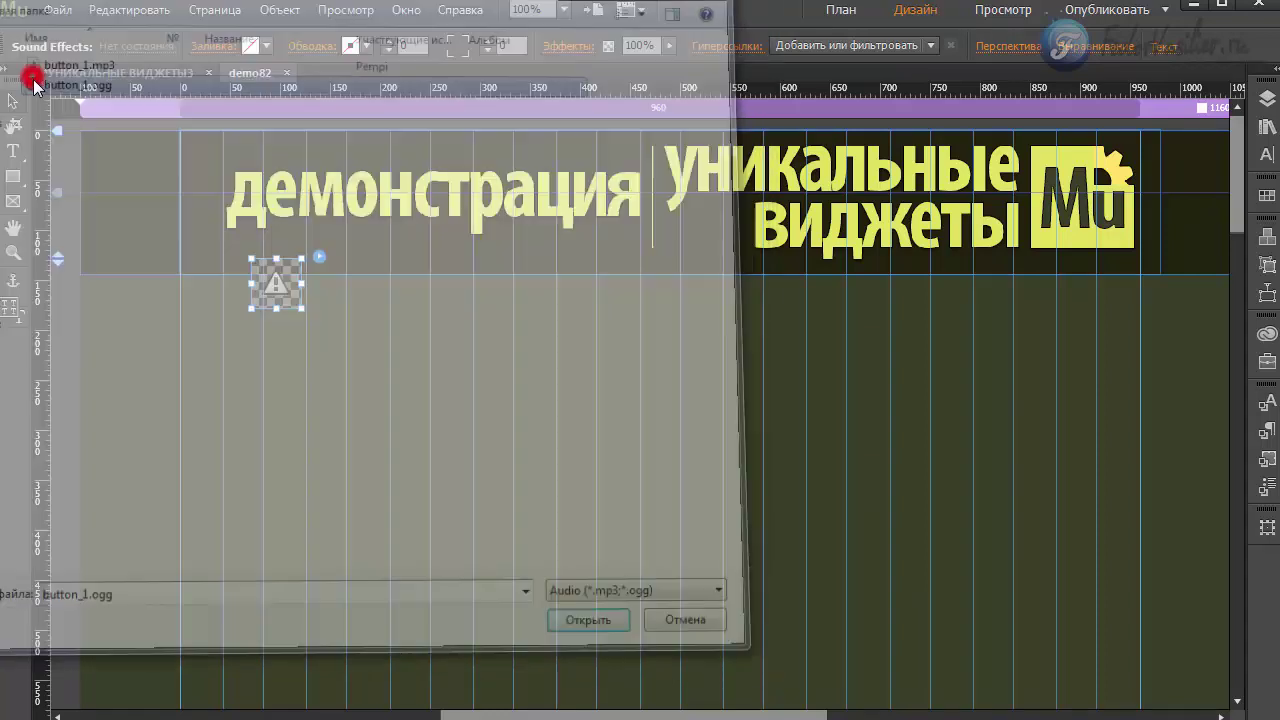
- Copy the mp3 file's name without its extension and set the widget's sound name to button_1
{"action": "left_click", "coordinate": [318, 259]}
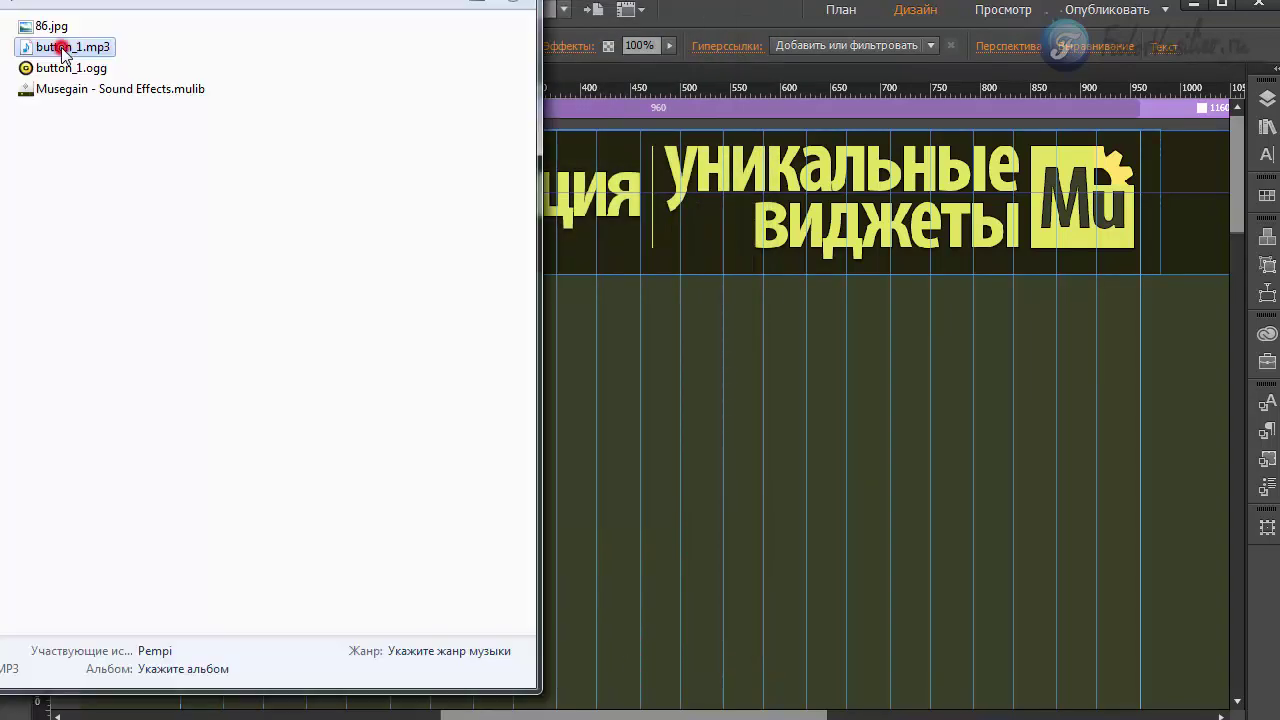
{"action": "left_click", "coordinate": [81, 49]}
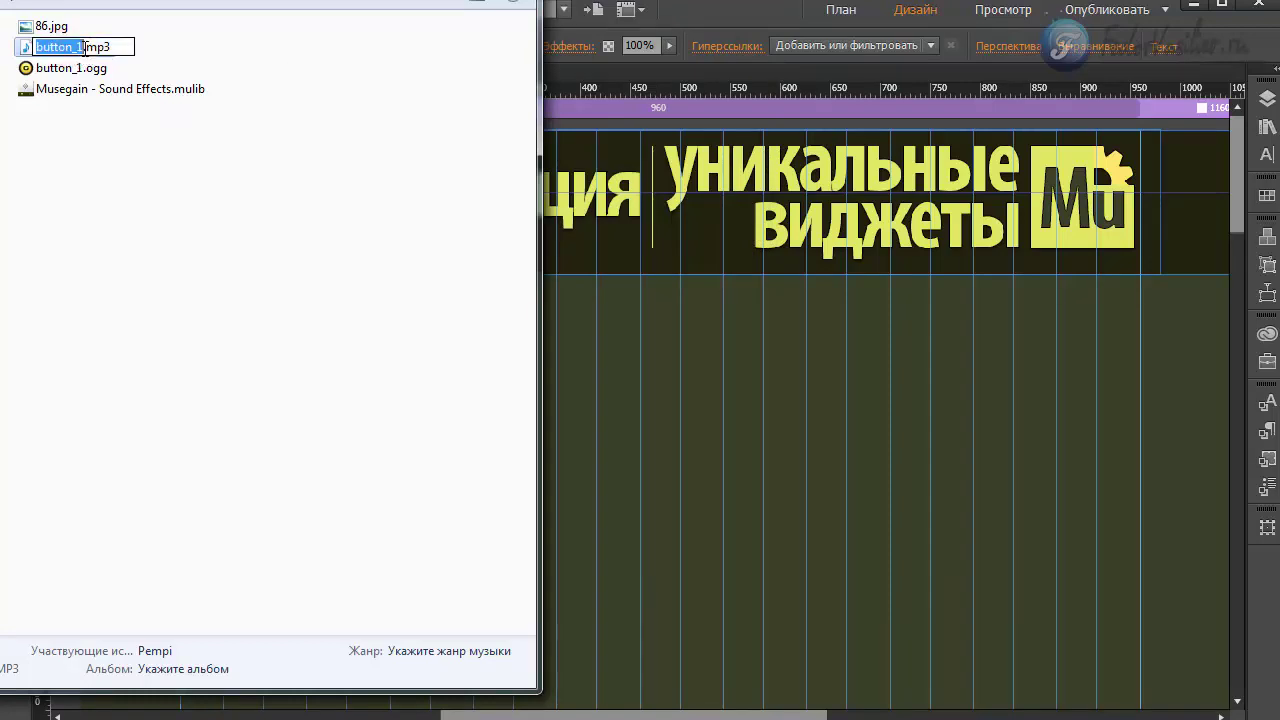
{"action": "right_click", "coordinate": [60, 46]}
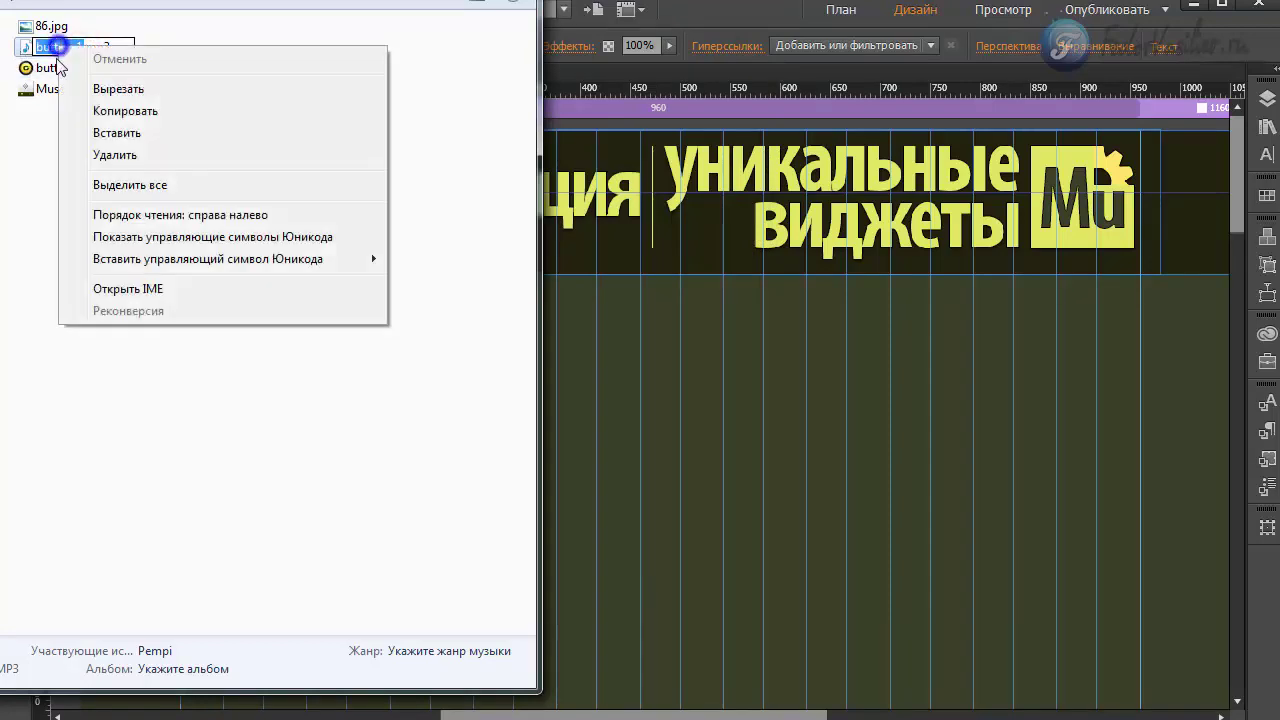
{"action": "left_click", "coordinate": [104, 111]}
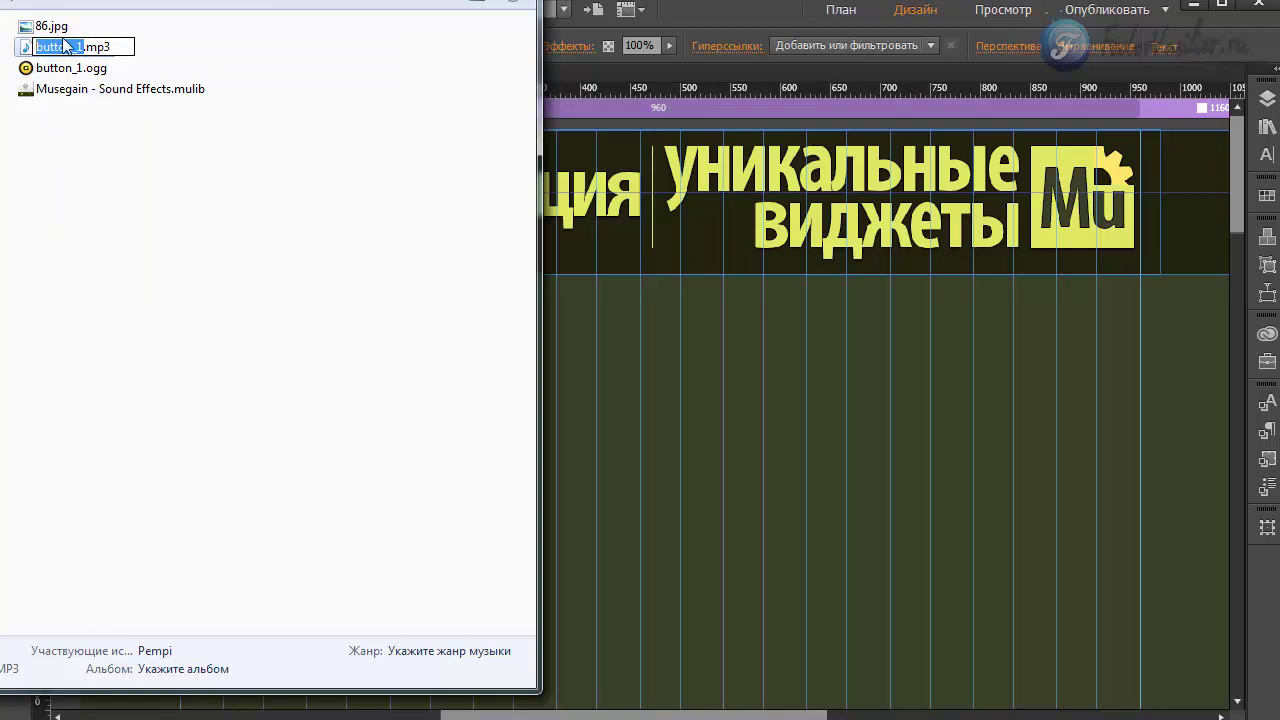
{"action": "left_click", "coordinate": [114, 192]}
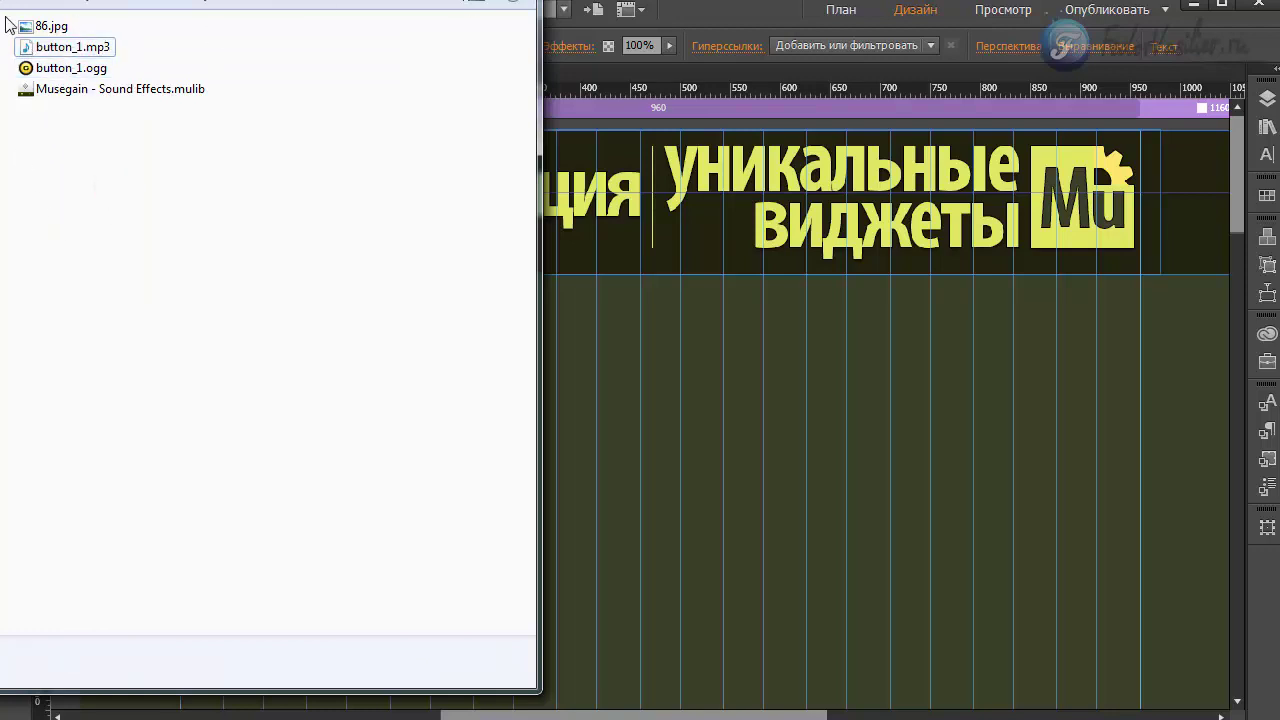
{"action": "key", "text": "Escape"}
{"action": "left_click_drag", "start_coordinate": [465, 364], "coordinate": [412, 362]}
{"action": "right_click", "coordinate": [418, 363]}
{"action": "left_click", "coordinate": [471, 417]}
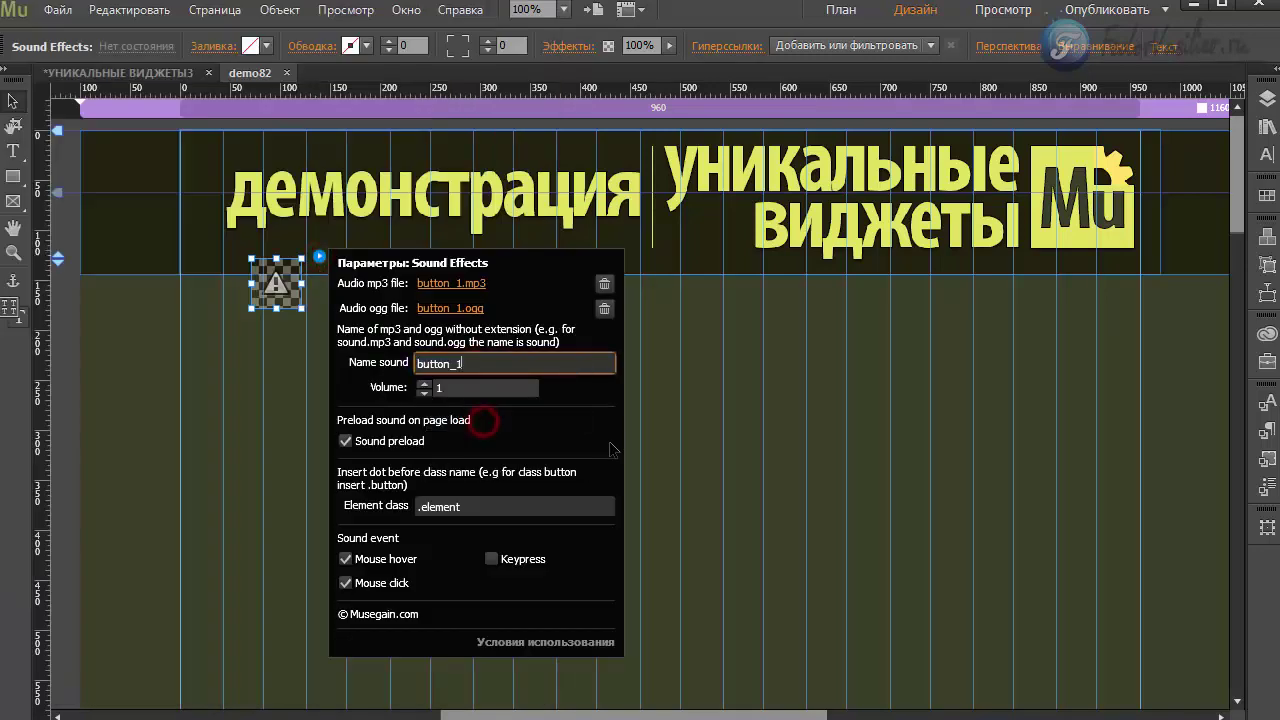
{"action": "left_click", "coordinate": [612, 450]}
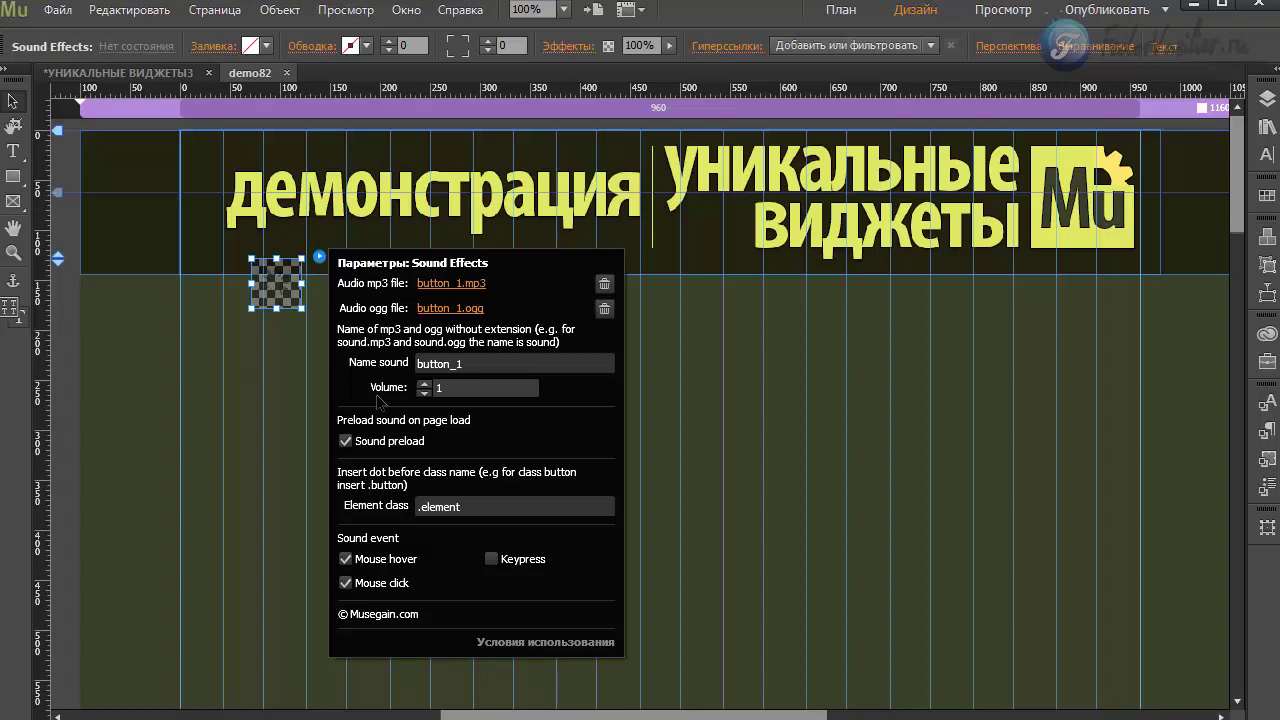
{"action": "left_click", "coordinate": [427, 389]}
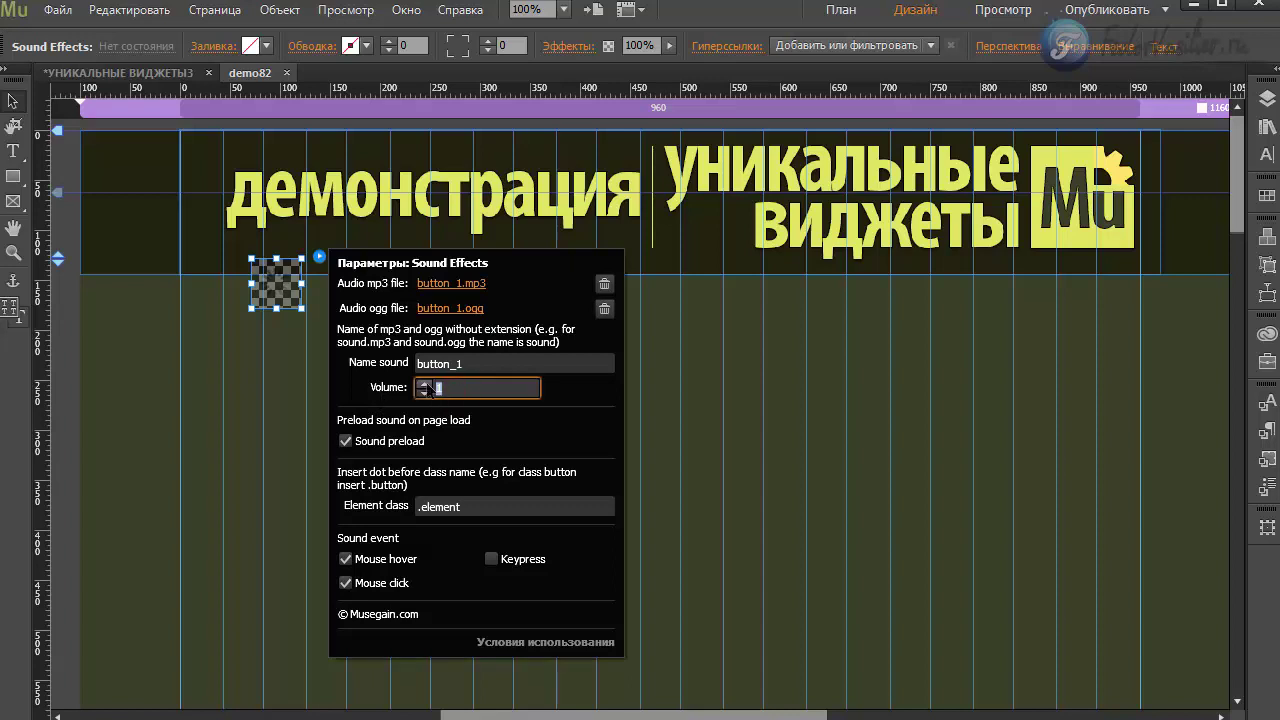
{"action": "type", "text": "0,9"}
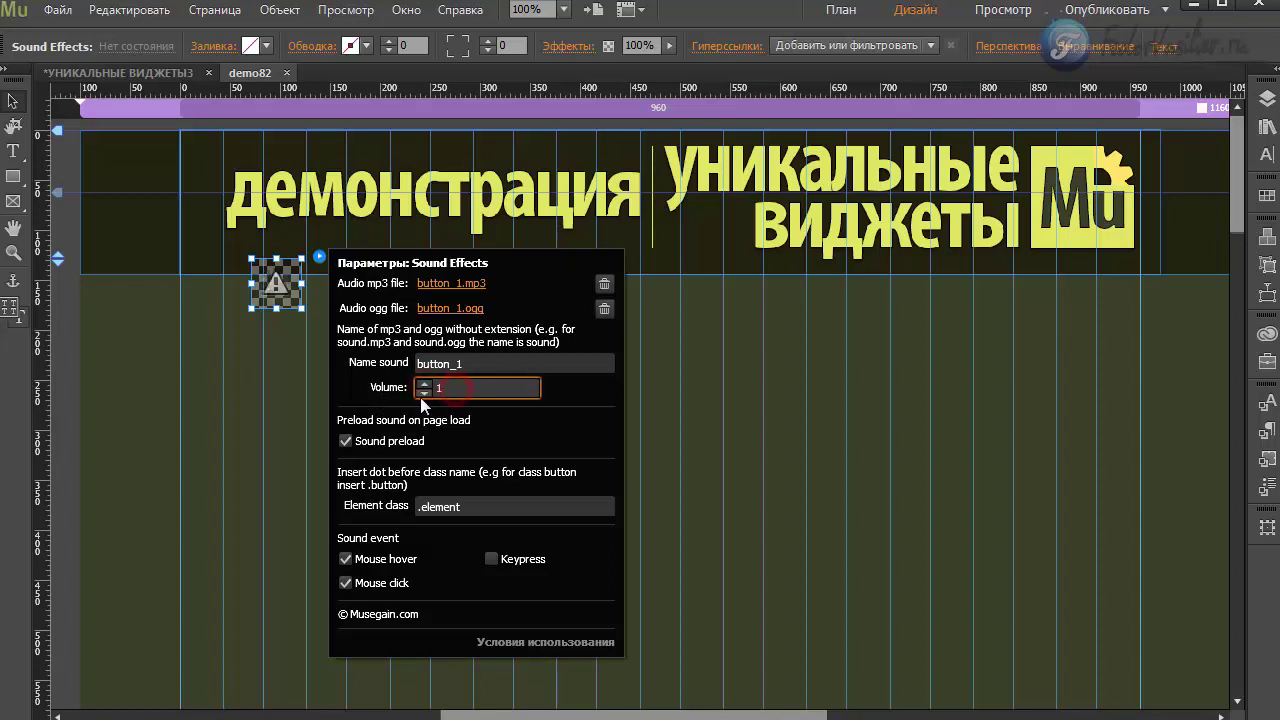
{"action": "left_click", "coordinate": [424, 387]}
- Set the widget's sound events so that mouse hover and keypress are on and mouse click is off
{"action": "left_click", "coordinate": [488, 510]}
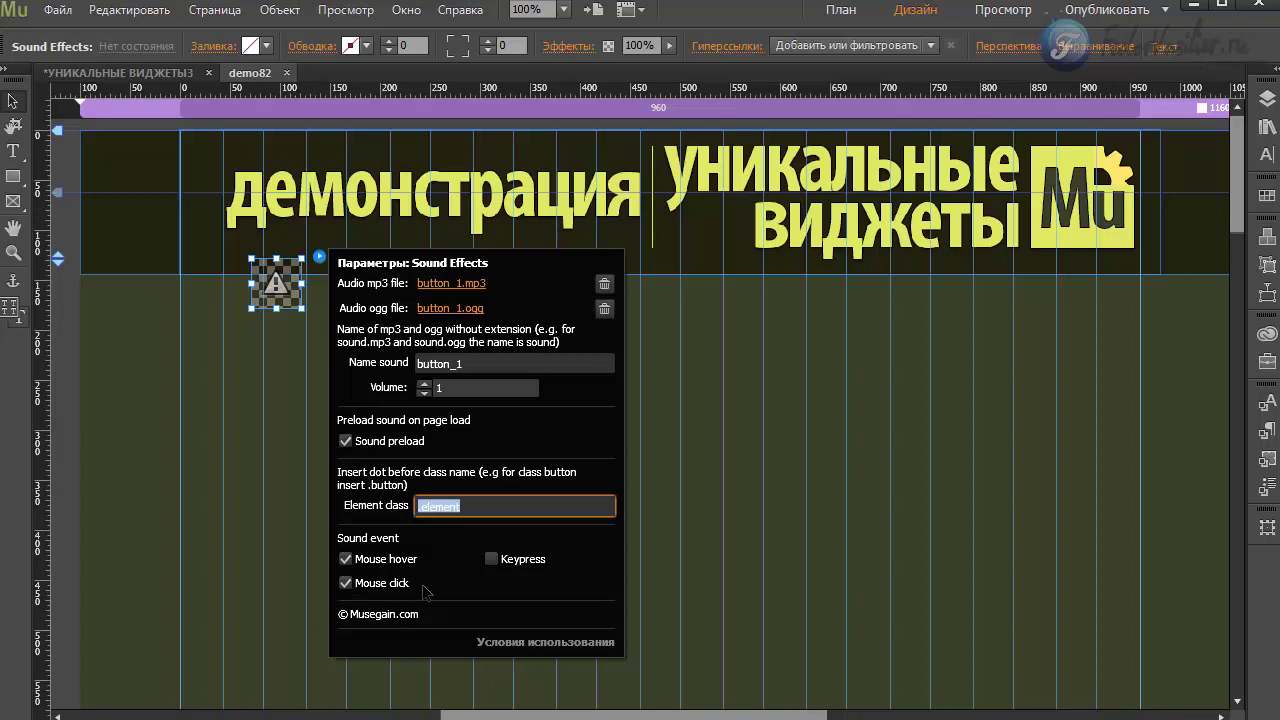
{"action": "left_click", "coordinate": [346, 583]}
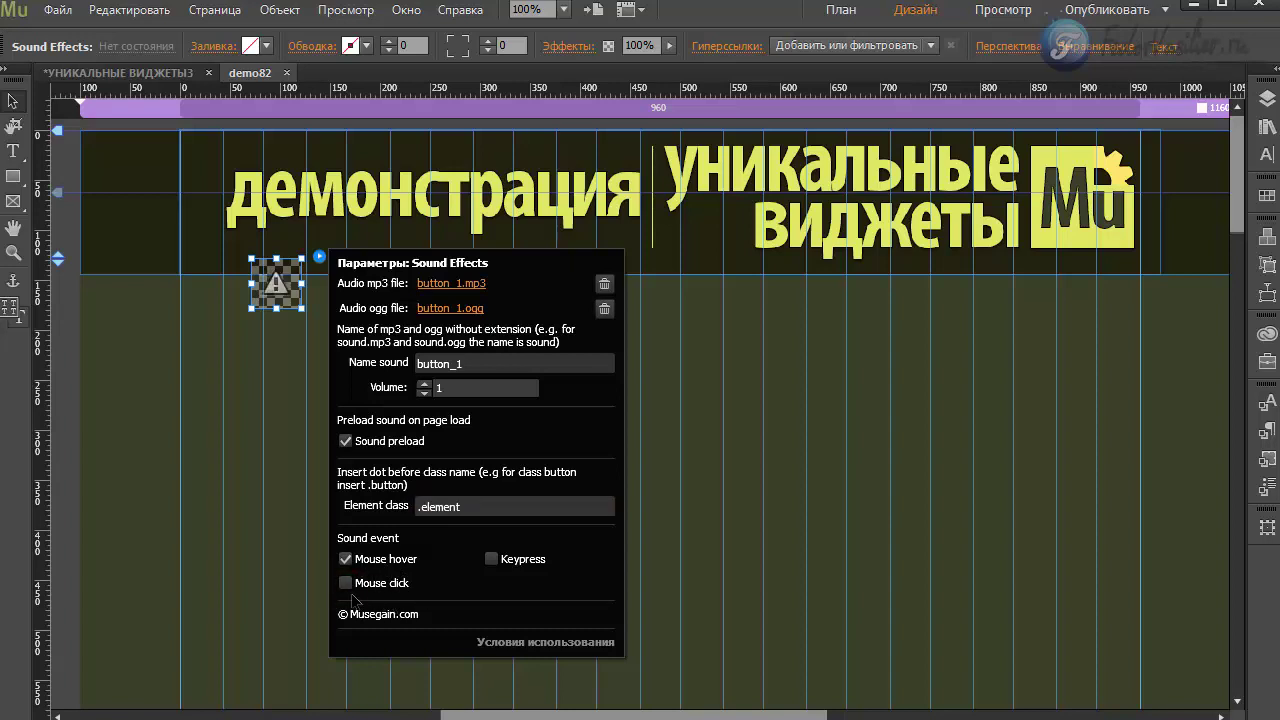
{"action": "left_click", "coordinate": [346, 584]}
{"action": "left_click", "coordinate": [346, 559]}
{"action": "left_click", "coordinate": [346, 559]}
{"action": "left_click", "coordinate": [346, 584]}
{"action": "left_click", "coordinate": [491, 562]}
{"action": "left_click", "coordinate": [425, 507]}
{"action": "left_click_drag", "start_coordinate": [470, 509], "coordinate": [420, 512]}
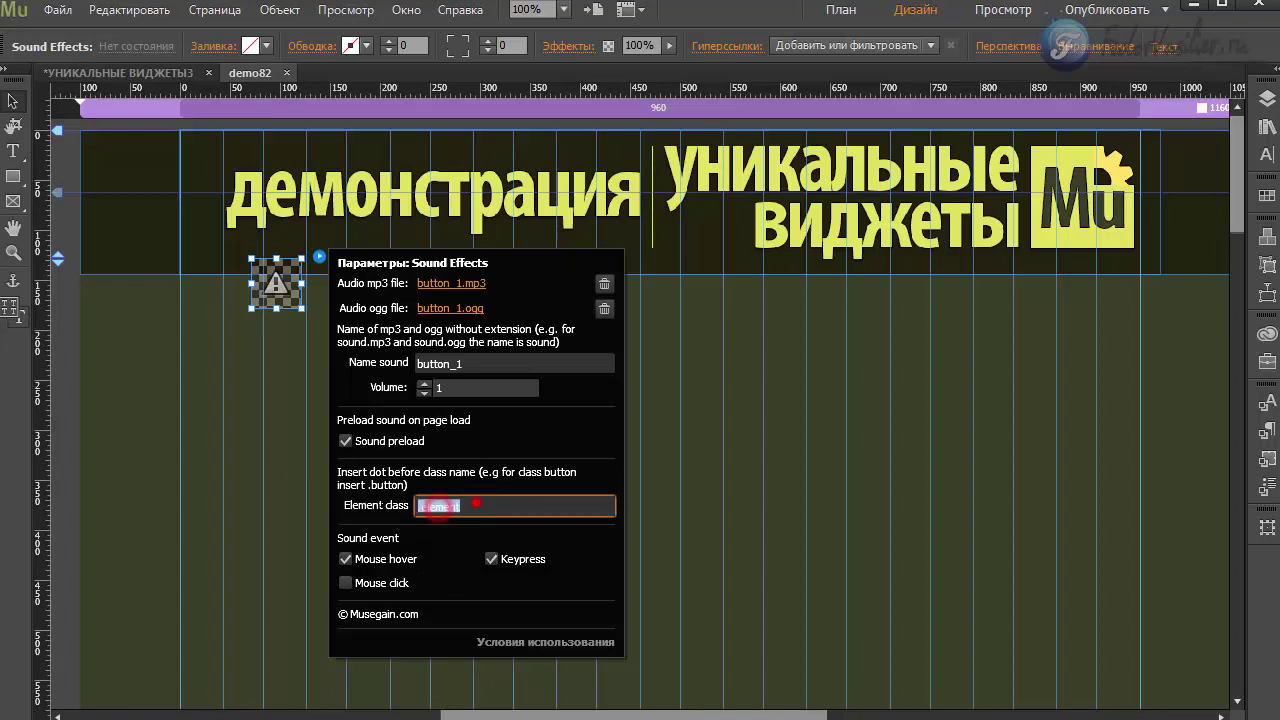
{"action": "left_click", "coordinate": [444, 512]}
{"action": "left_click_drag", "start_coordinate": [470, 509], "coordinate": [420, 510]}
{"action": "left_click", "coordinate": [422, 508]}
{"action": "left_click", "coordinate": [437, 511]}
{"action": "left_click_drag", "start_coordinate": [476, 513], "coordinate": [422, 507]}
{"action": "left_click", "coordinate": [468, 510]}
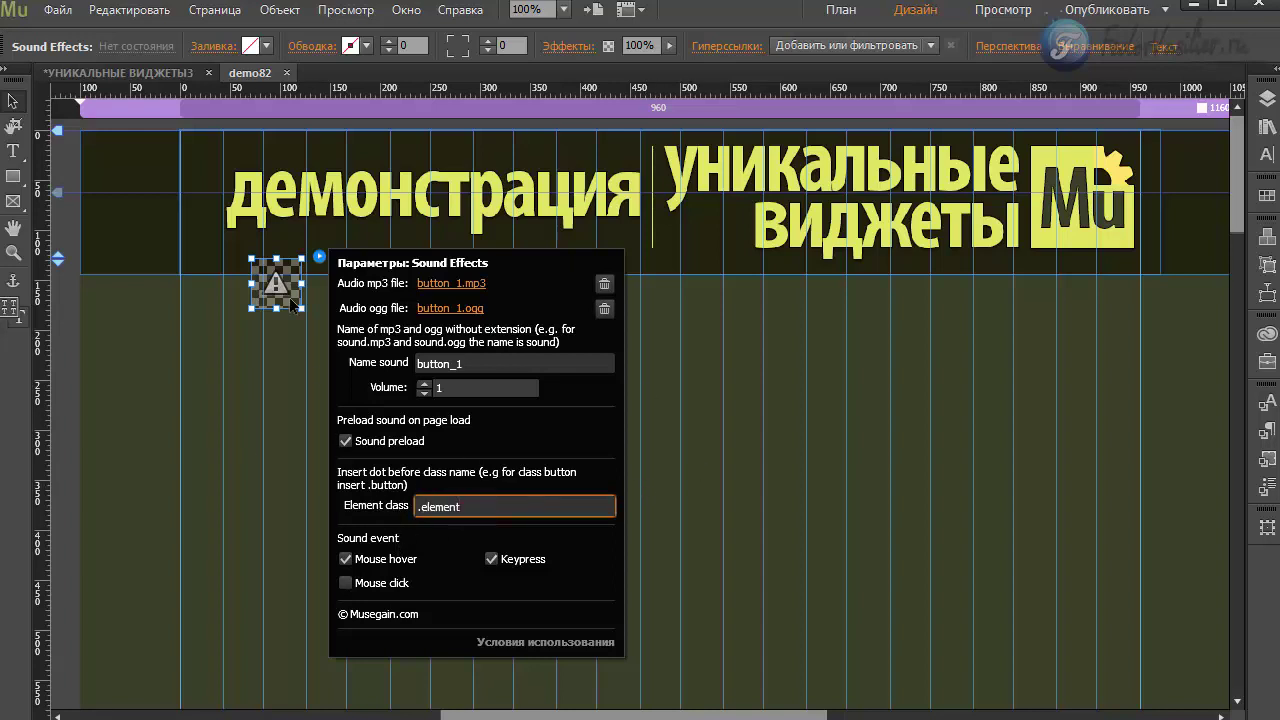
- Draw a wide rectangle on the empty page area below the header and fill it with the yellow E0E05E swatch
{"action": "left_click", "coordinate": [265, 364]}
{"action": "left_click", "coordinate": [13, 176]}
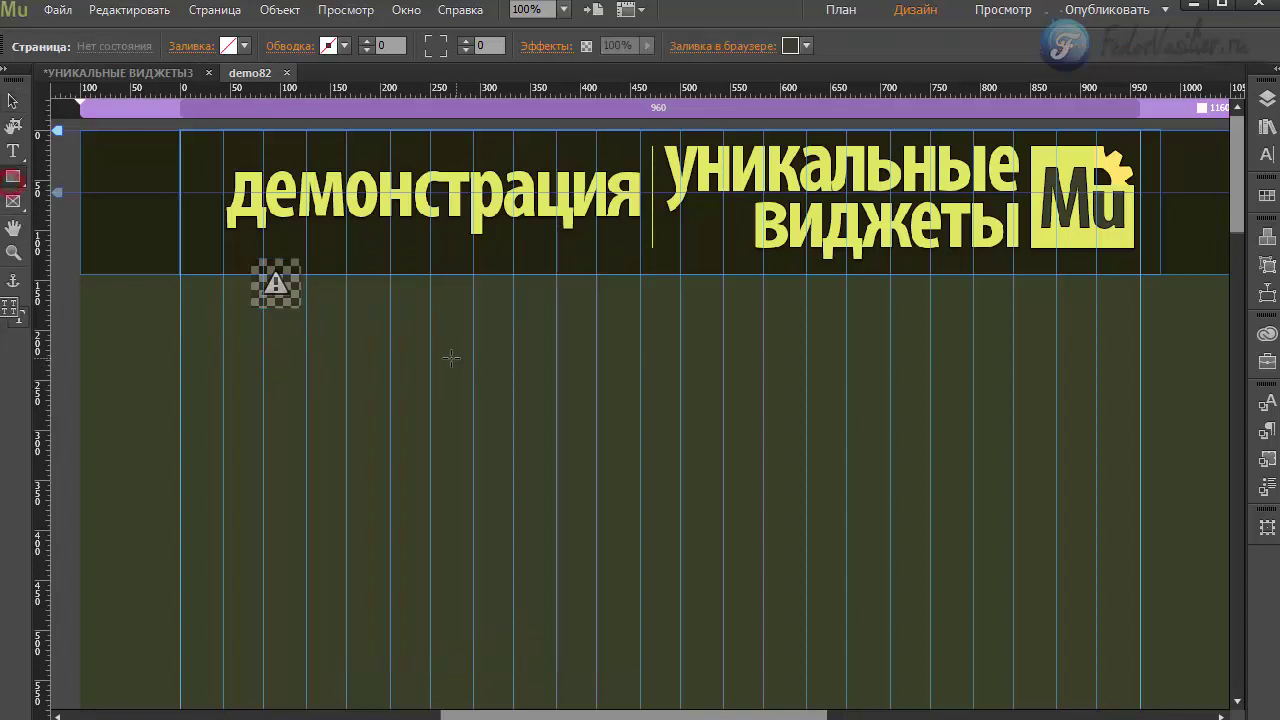
{"action": "left_click_drag", "start_coordinate": [451, 357], "coordinate": [723, 437]}
{"action": "left_click", "coordinate": [257, 45]}
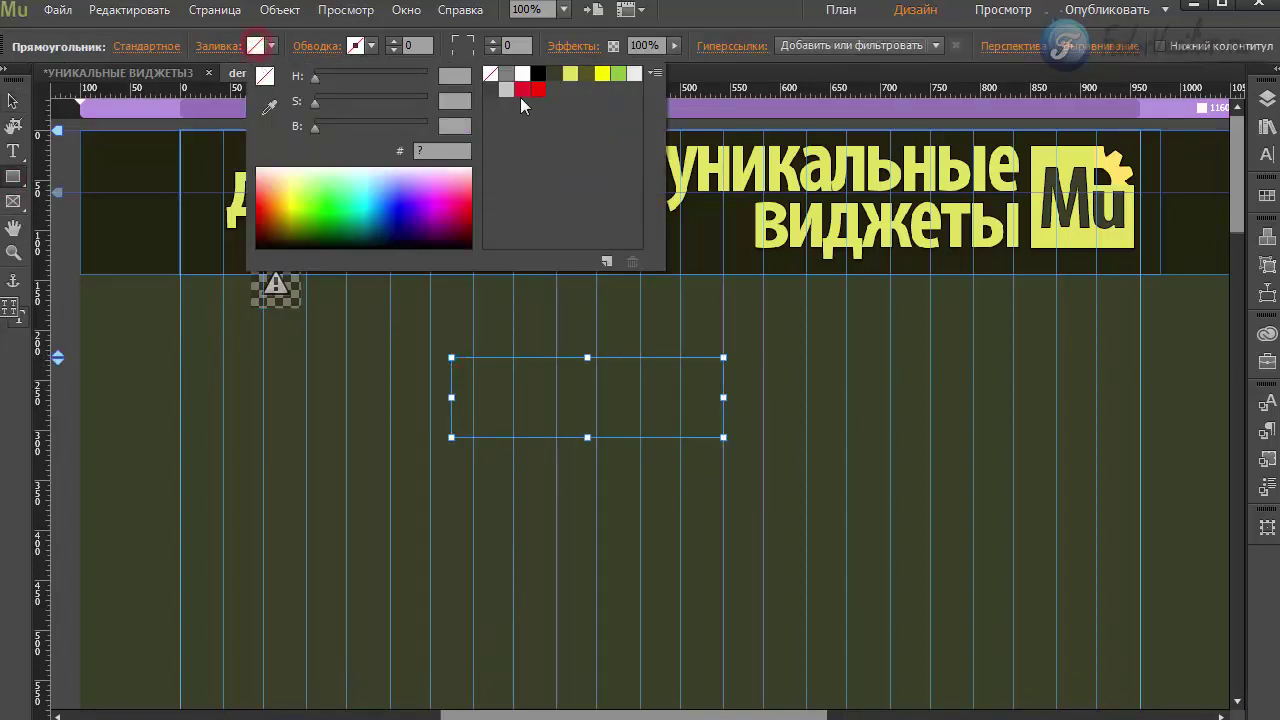
{"action": "left_click", "coordinate": [571, 73]}
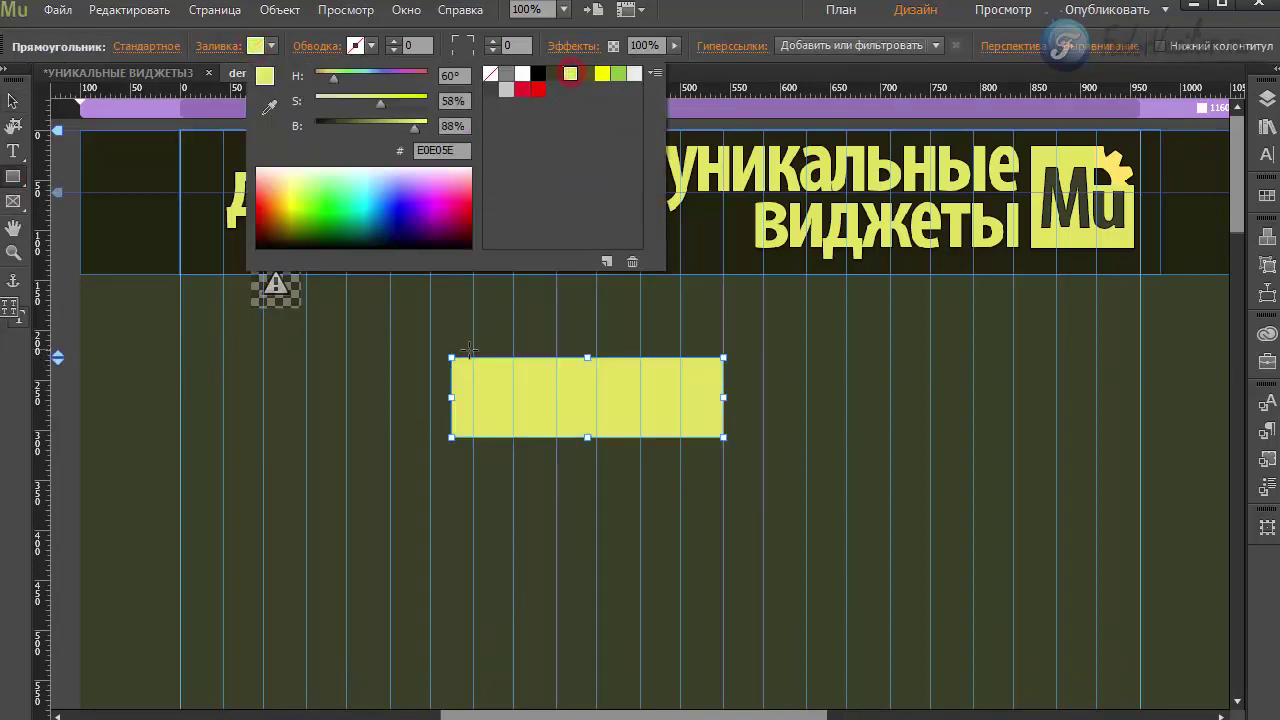
- Move the yellow rectangle slightly up and to the right, closer to the header and the middle of the page
{"action": "left_click", "coordinate": [13, 100]}
{"action": "left_click", "coordinate": [13, 100]}
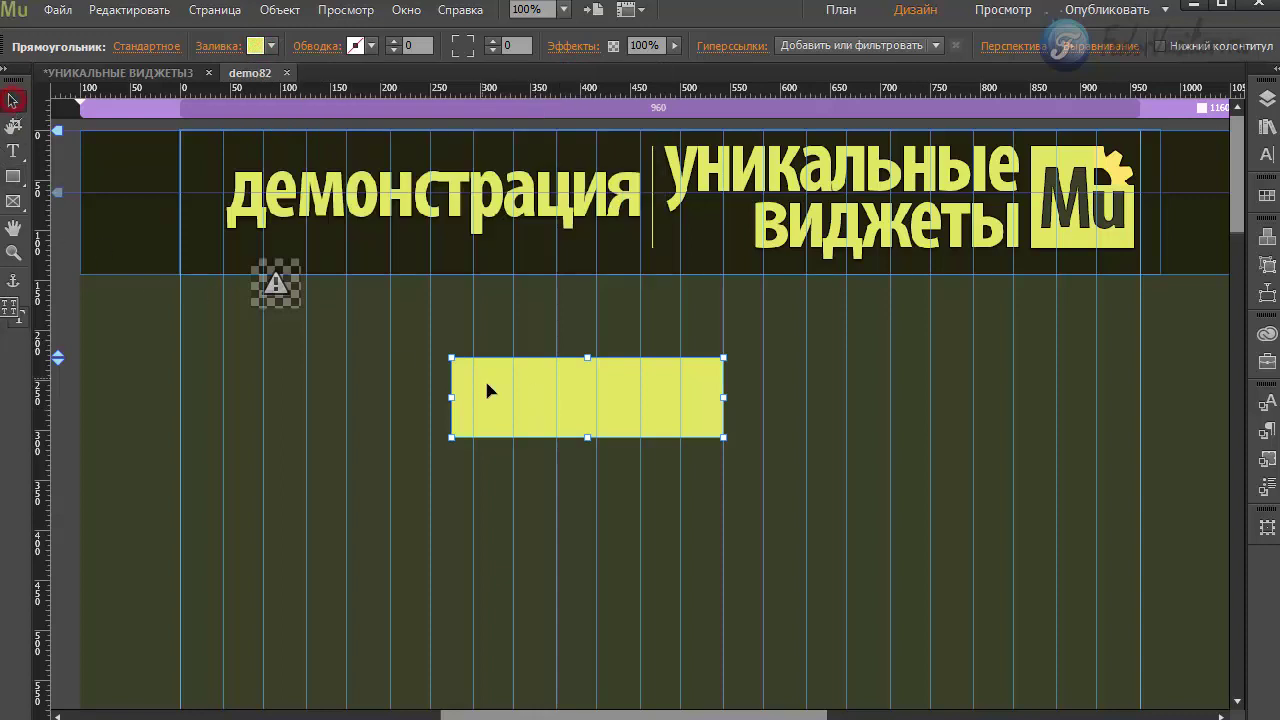
{"action": "left_click_drag", "start_coordinate": [506, 407], "coordinate": [545, 380]}
- Copy the class name element, without its leading dot, from the Sound Effects widget's element class
{"action": "left_click", "coordinate": [273, 285]}
{"action": "left_click", "coordinate": [317, 259]}
{"action": "left_click_drag", "start_coordinate": [486, 510], "coordinate": [425, 508]}
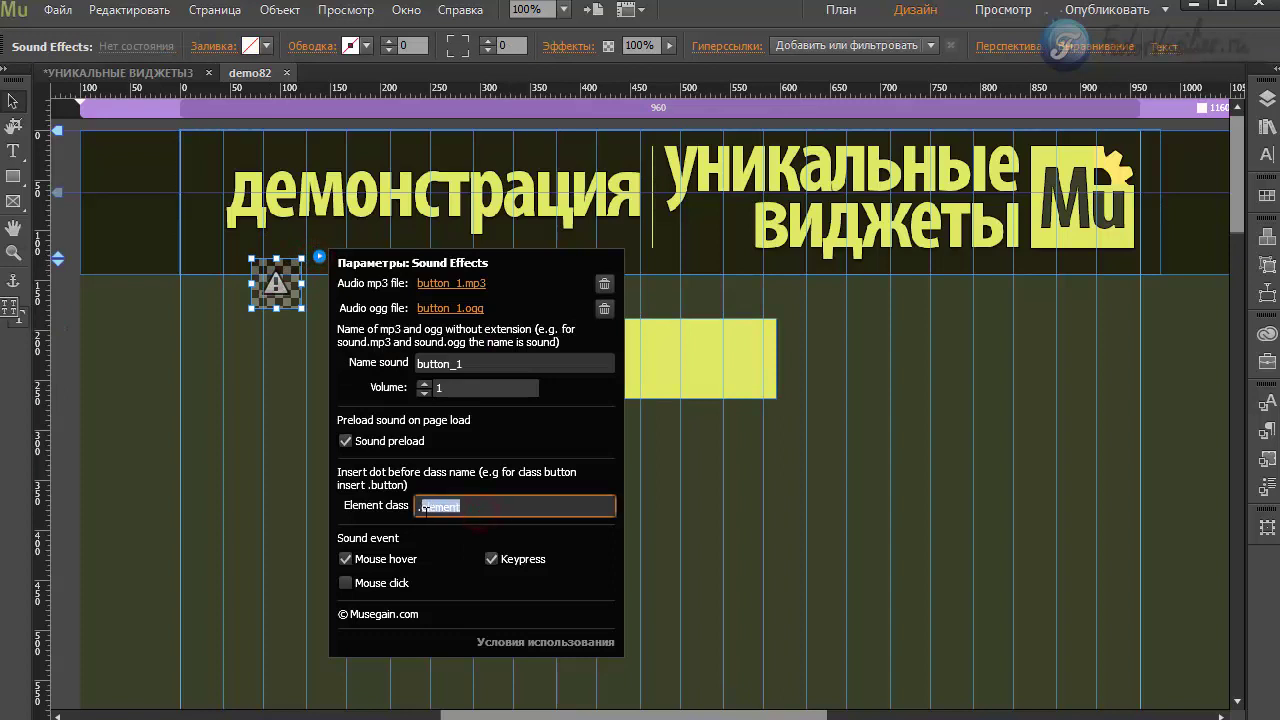
{"action": "right_click", "coordinate": [440, 512]}
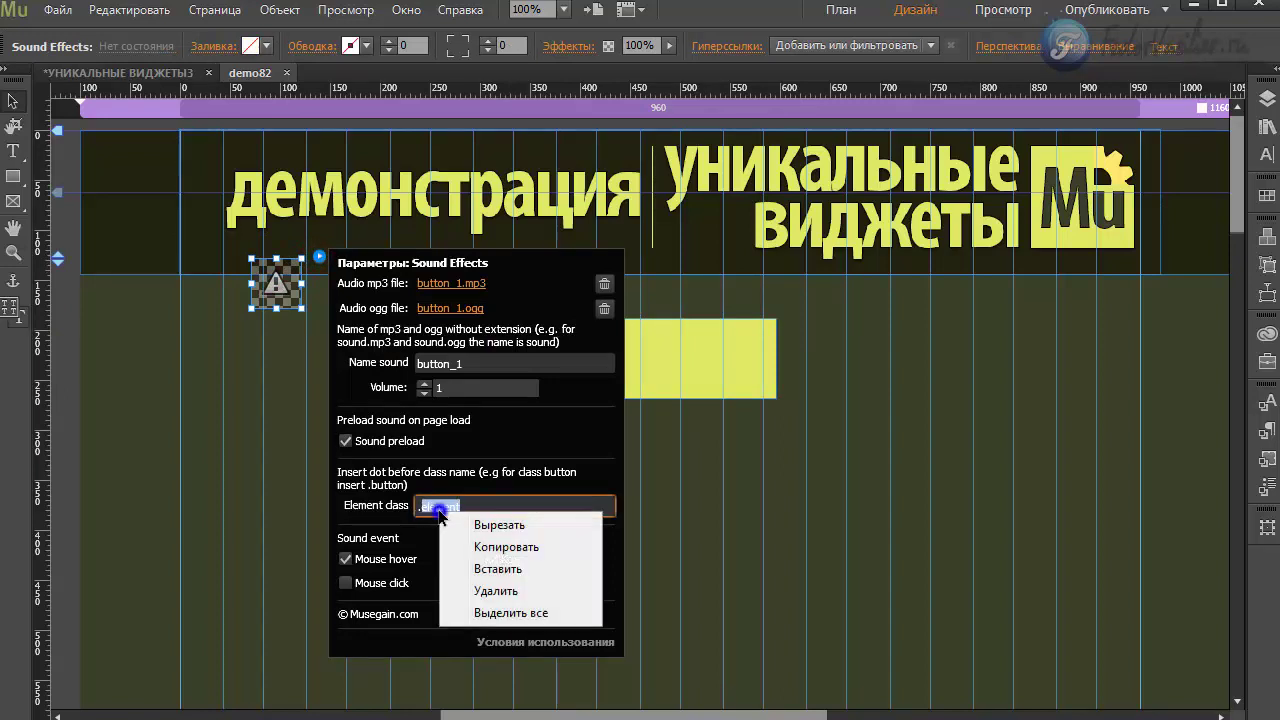
{"action": "left_click", "coordinate": [484, 546]}
- Create a new graphic style from the yellow rectangle and name it element2
{"action": "left_click", "coordinate": [732, 356]}
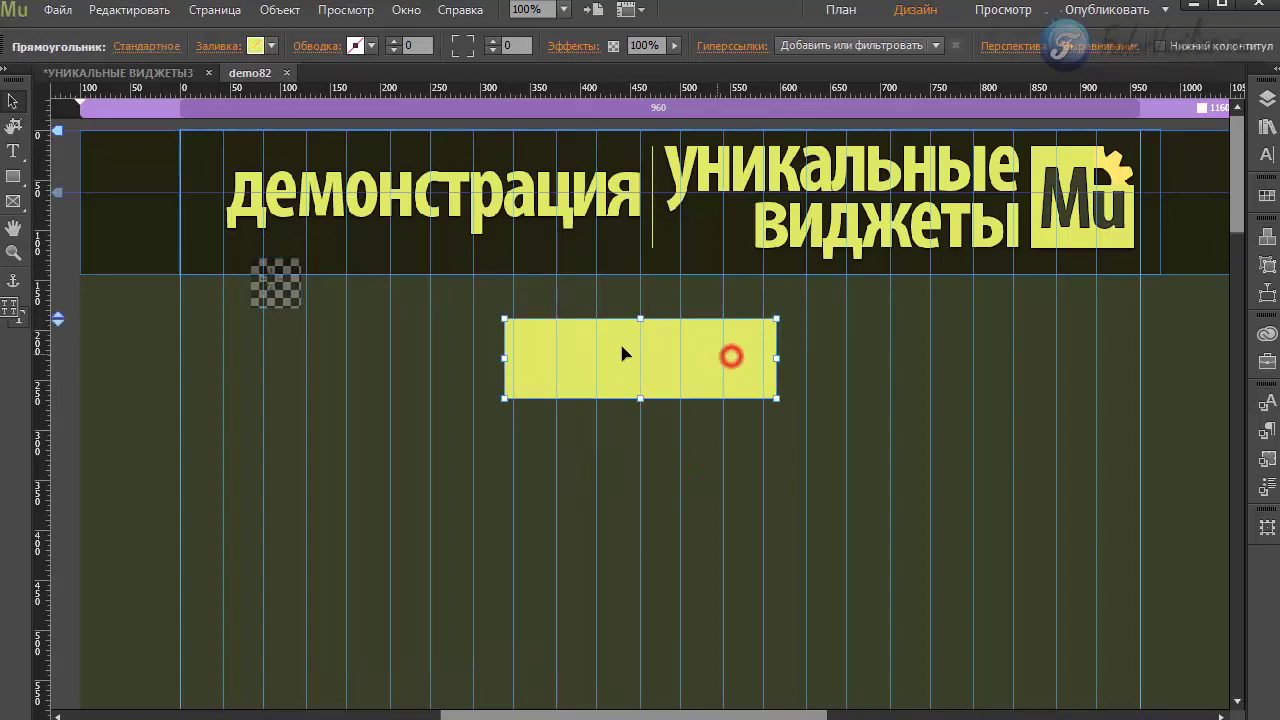
{"action": "left_click", "coordinate": [1267, 460]}
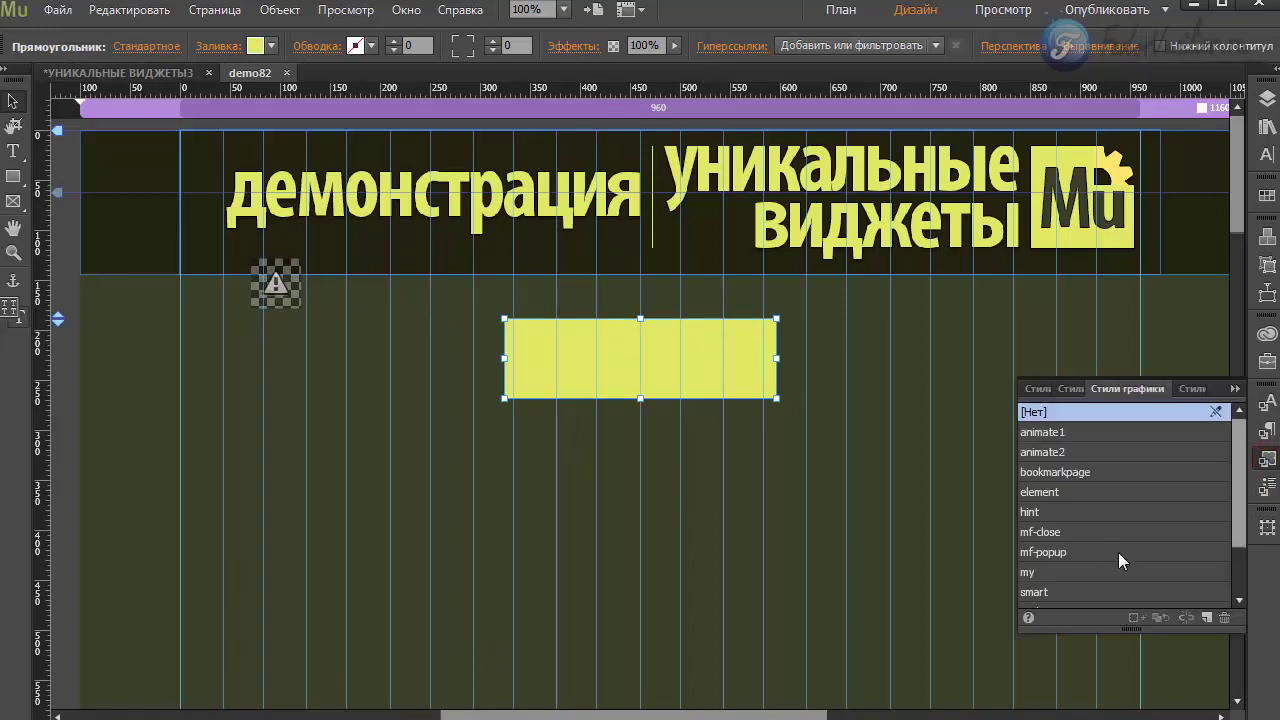
{"action": "left_click", "coordinate": [1206, 617]}
{"action": "double_click", "coordinate": [1040, 599]}
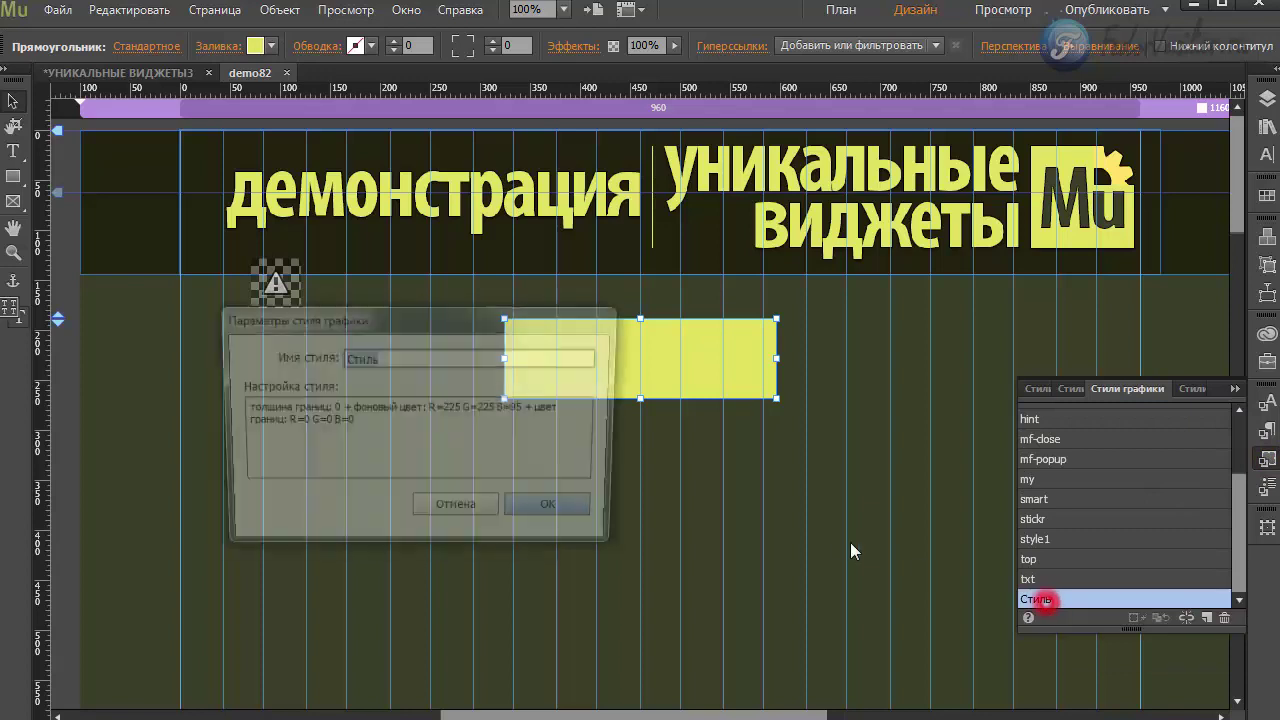
{"action": "right_click", "coordinate": [372, 360]}
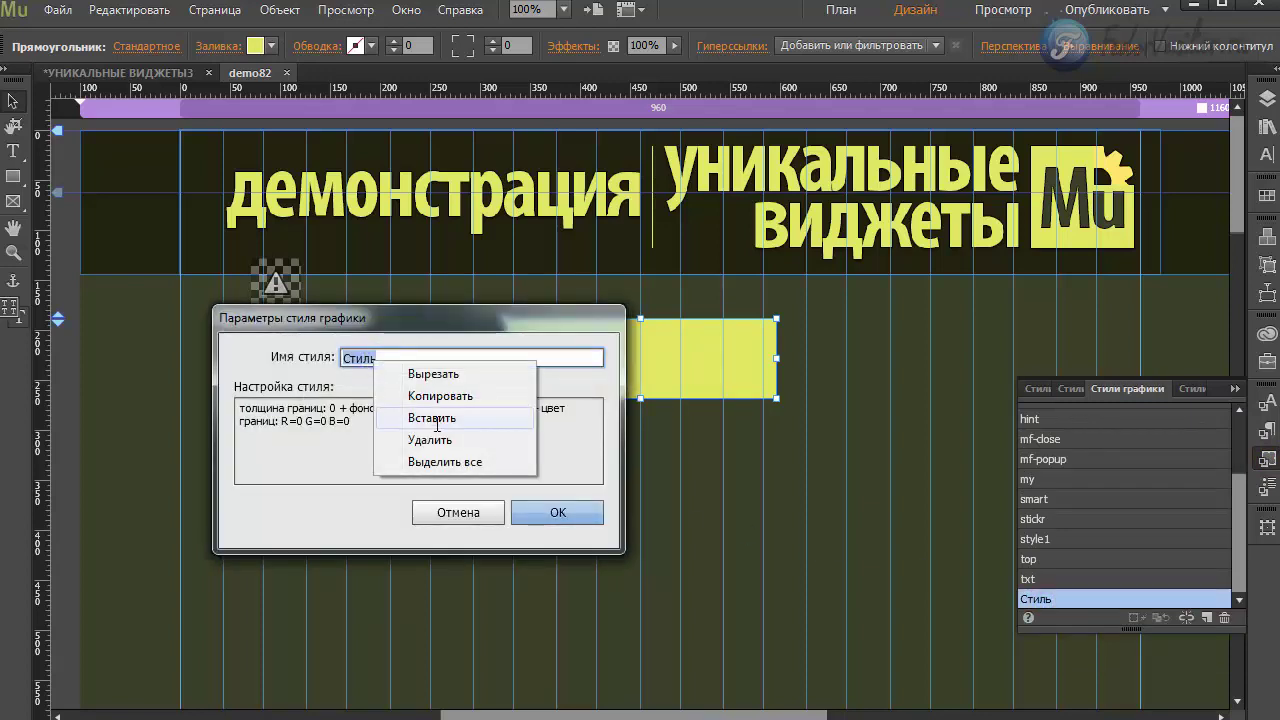
{"action": "left_click", "coordinate": [432, 418]}
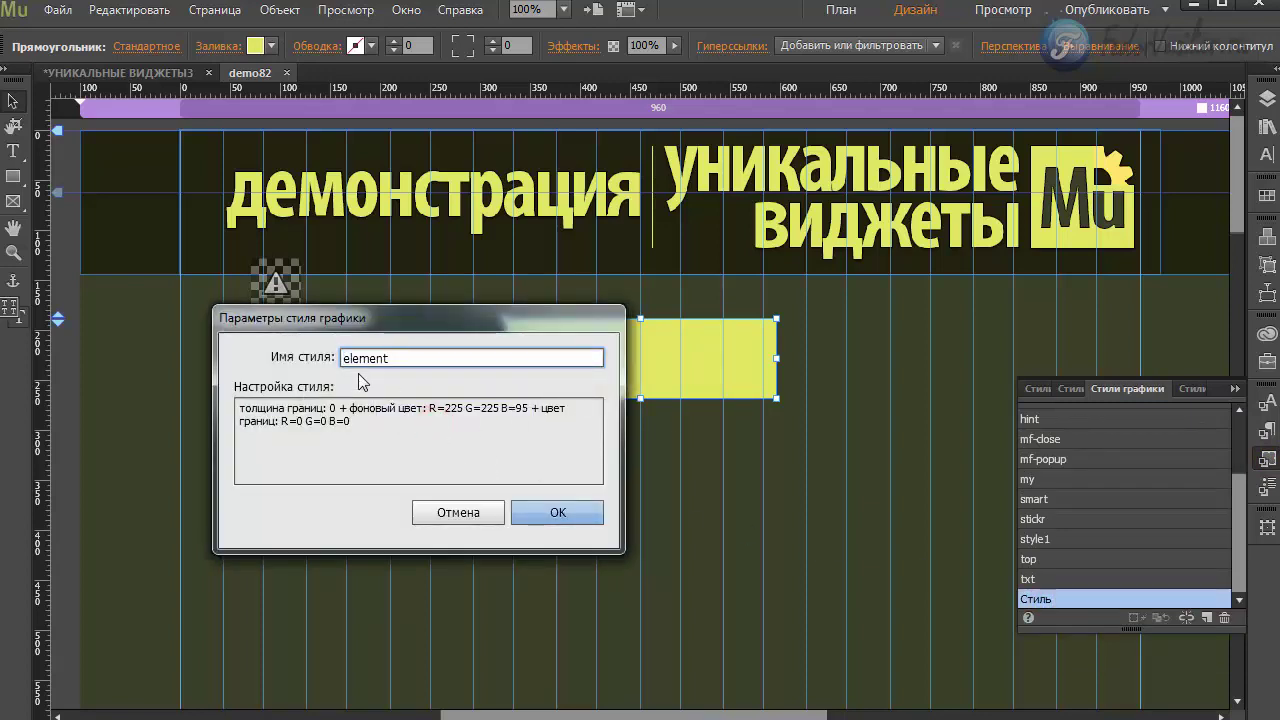
{"action": "double_click", "coordinate": [412, 356]}
{"action": "left_click", "coordinate": [412, 357]}
{"action": "left_click", "coordinate": [545, 511]}
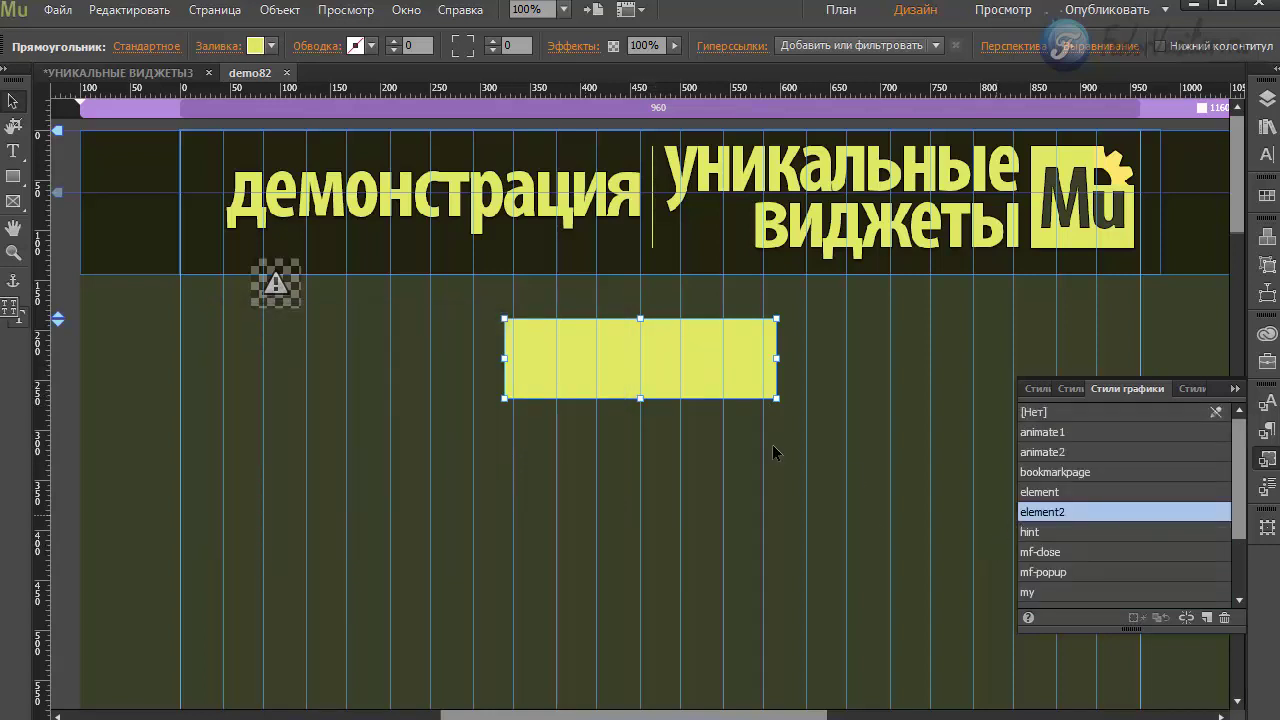
{"action": "left_click", "coordinate": [1236, 389]}
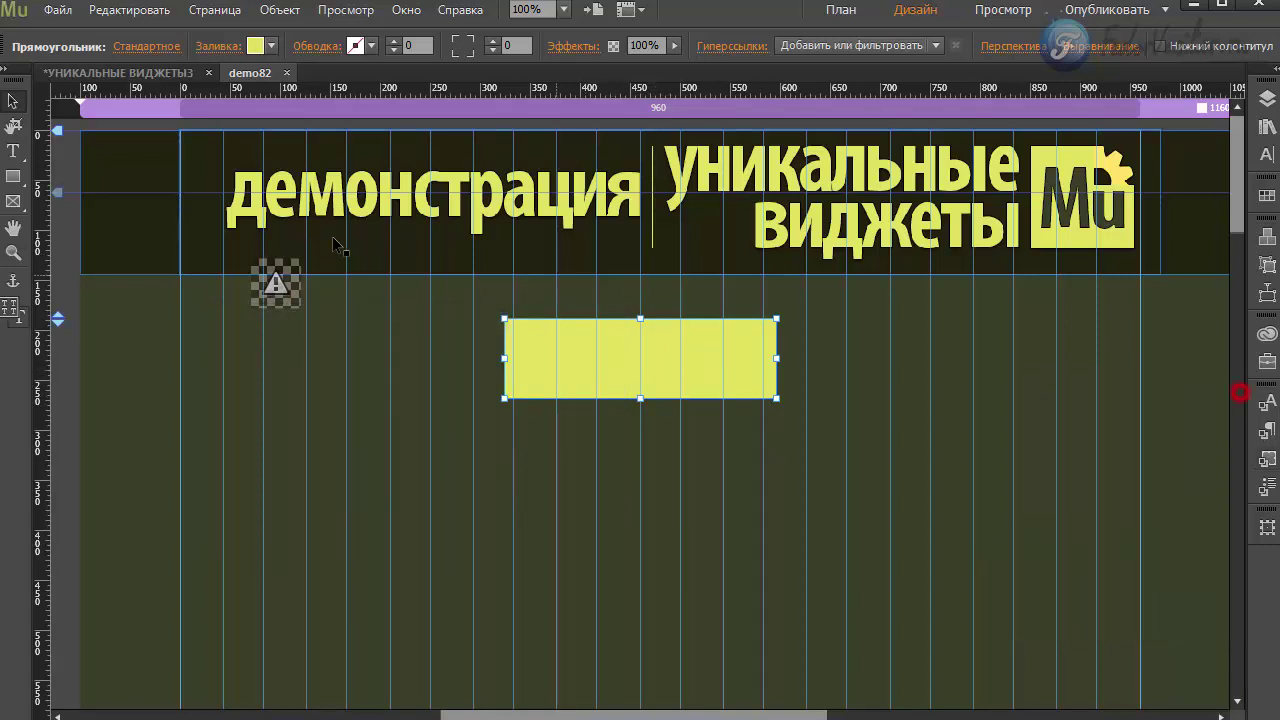
- Set the Sound Effects widget's element class to .element2 and reselect the yellow rectangle
{"action": "left_click", "coordinate": [282, 264]}
{"action": "left_click", "coordinate": [319, 260]}
{"action": "left_click", "coordinate": [488, 506]}
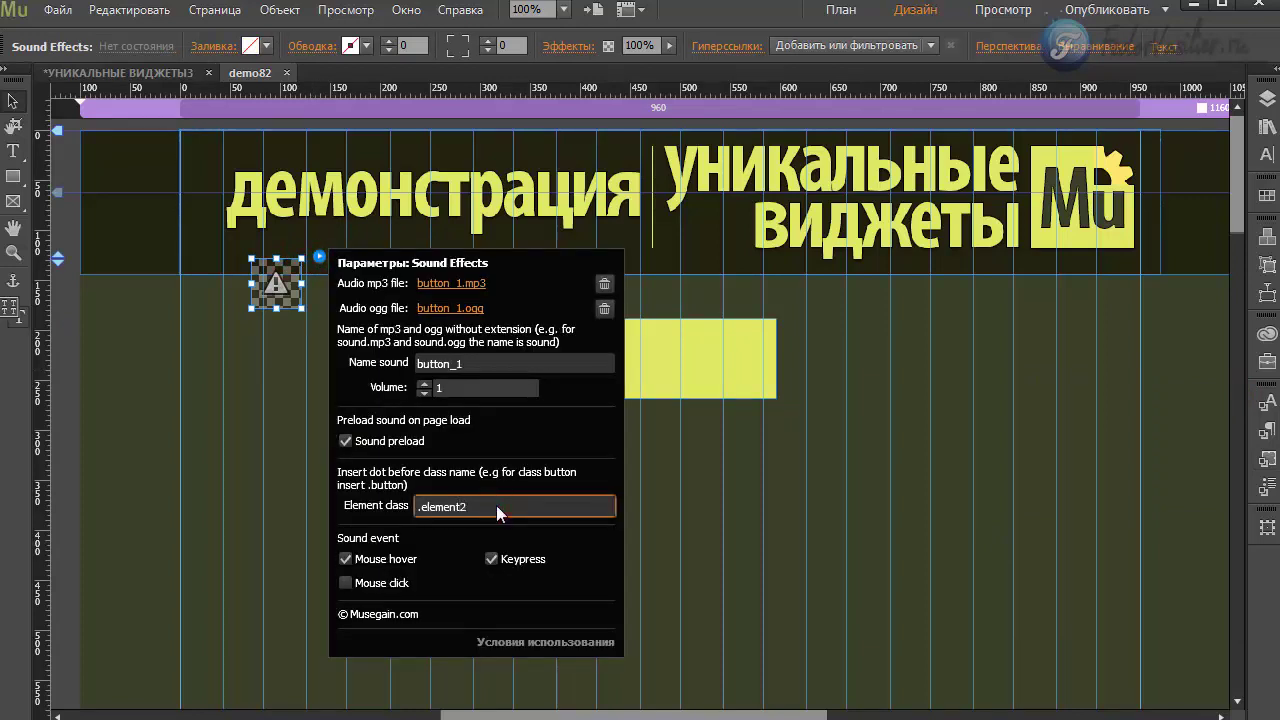
{"action": "key", "text": "Return"}
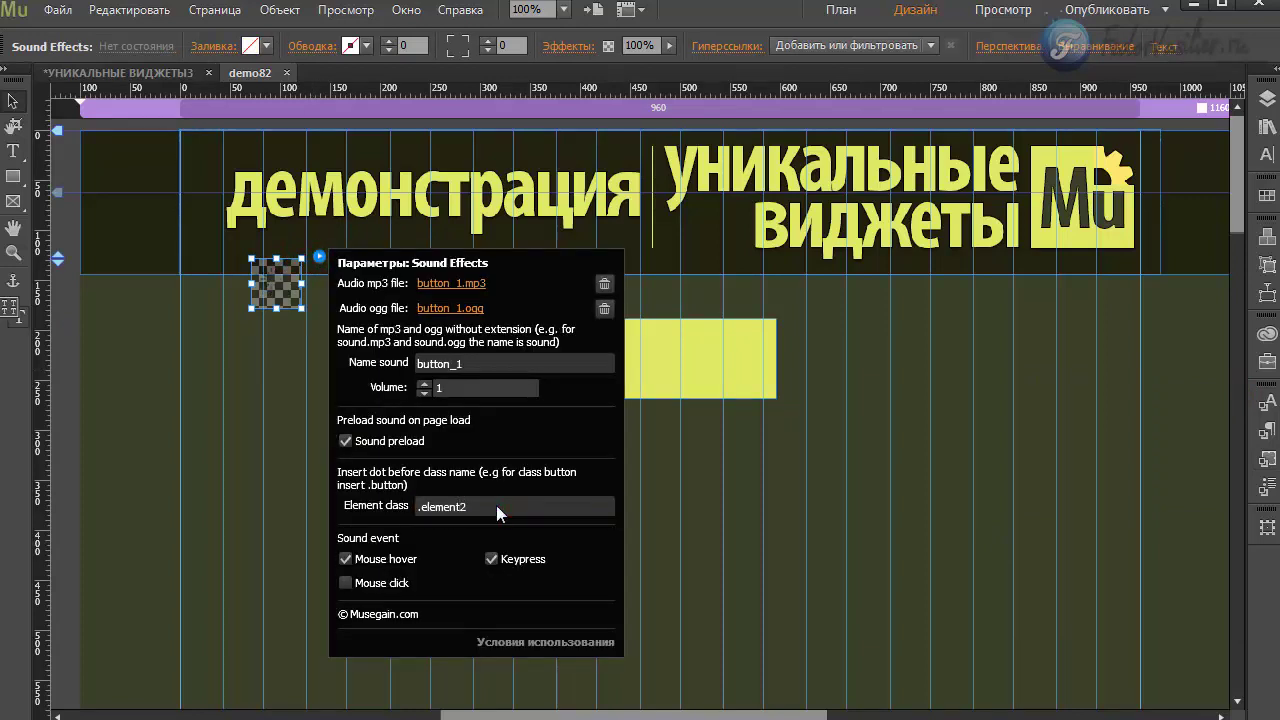
{"action": "left_click", "coordinate": [667, 374]}
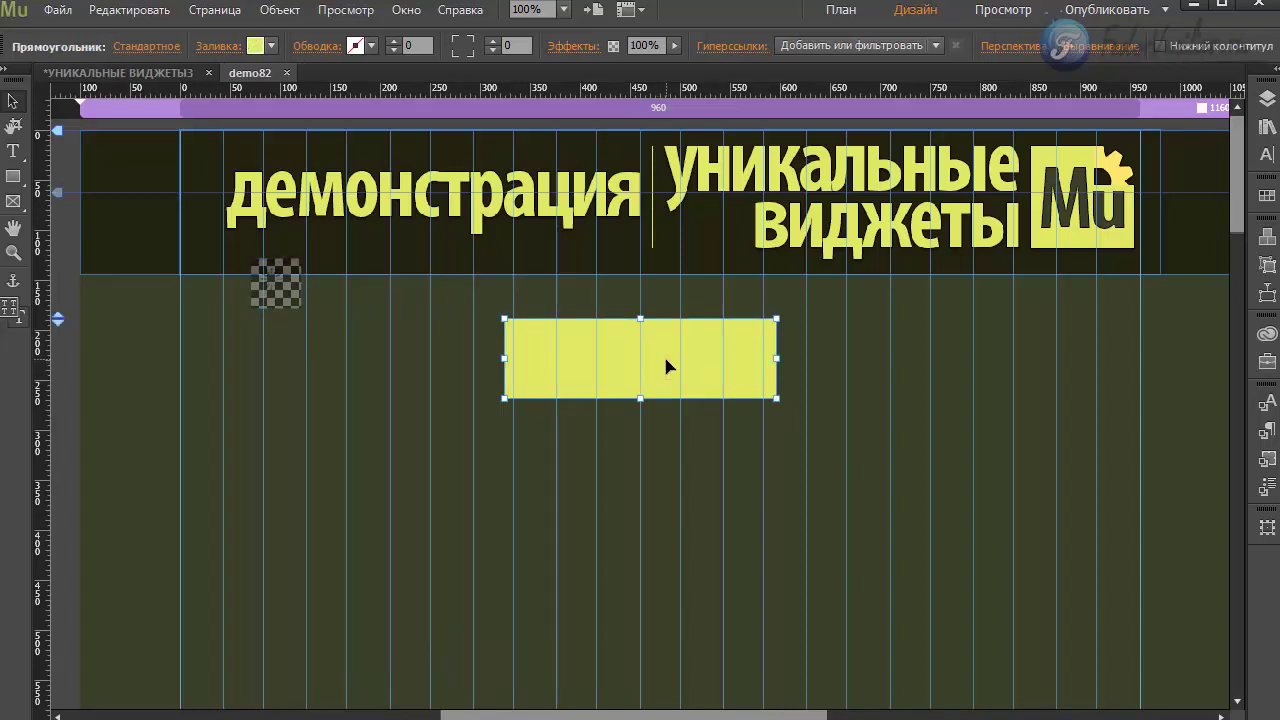